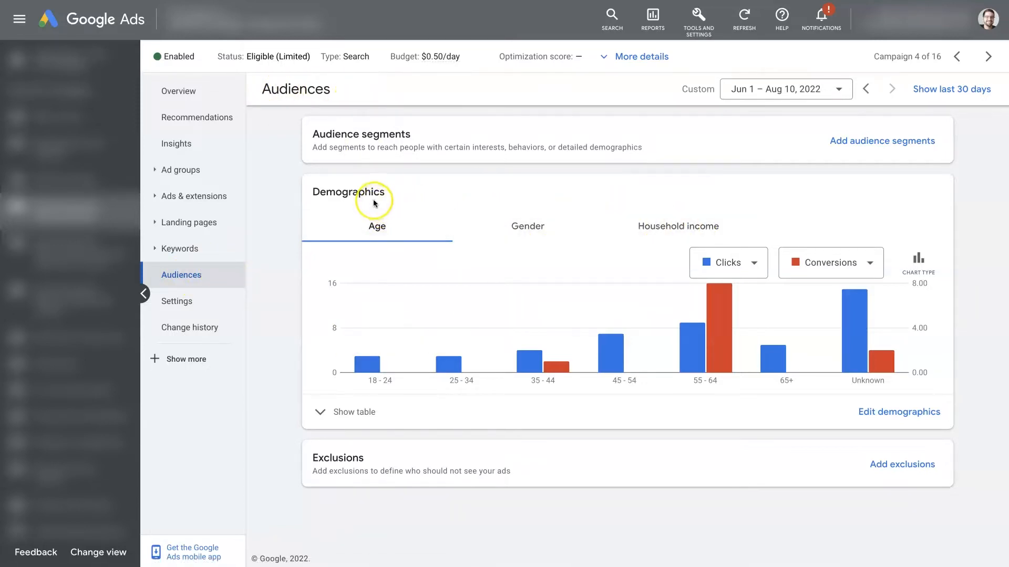
Show the household income breakdown in the Demographics chart.
left_click_drag(383, 198, 299, 192)
left_click(453, 196)
left_click(679, 235)
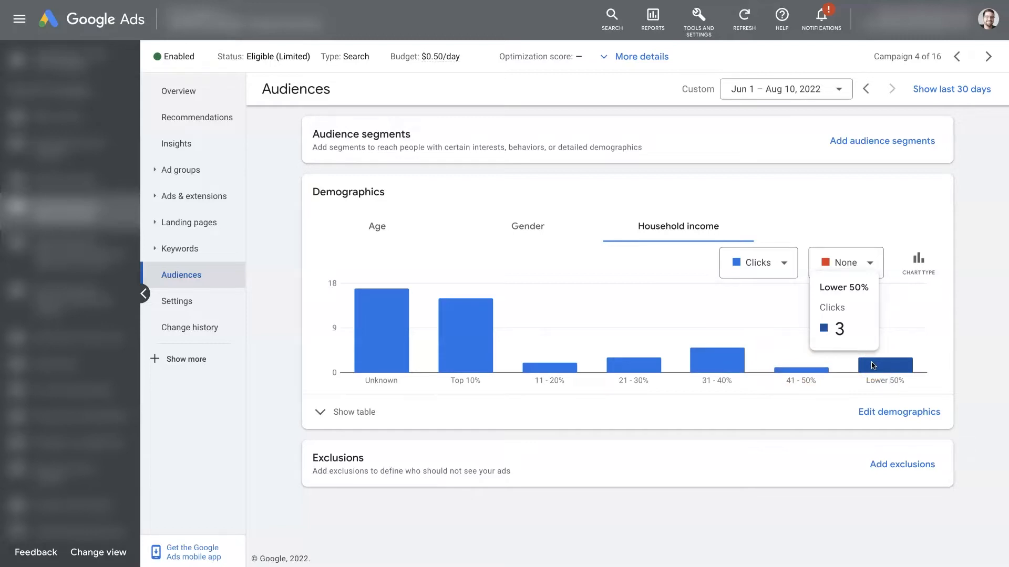
Examine the clicks for the household income brackets, working from the lower 50% up to the top 10%.
left_click(804, 371)
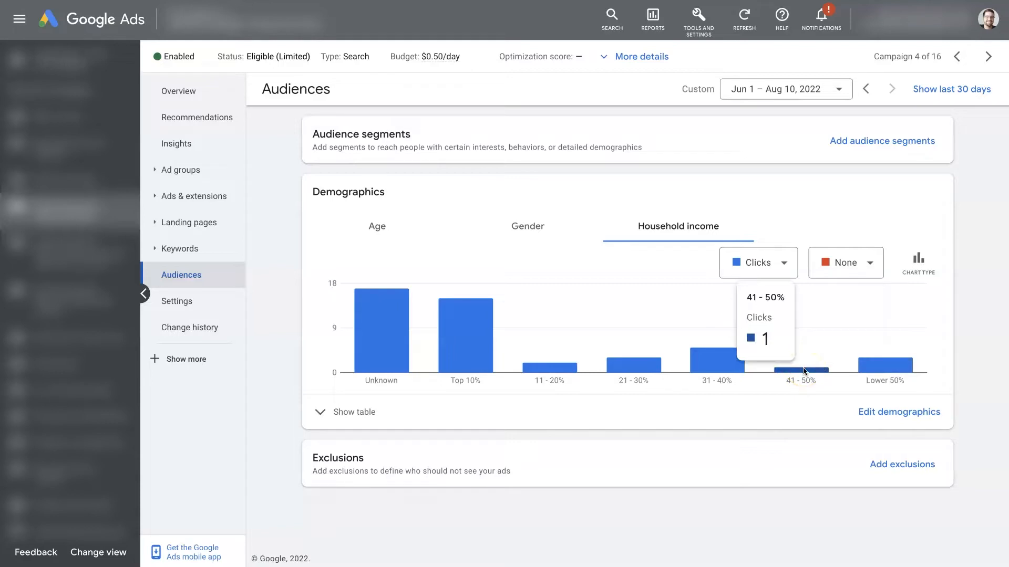
left_click(725, 371)
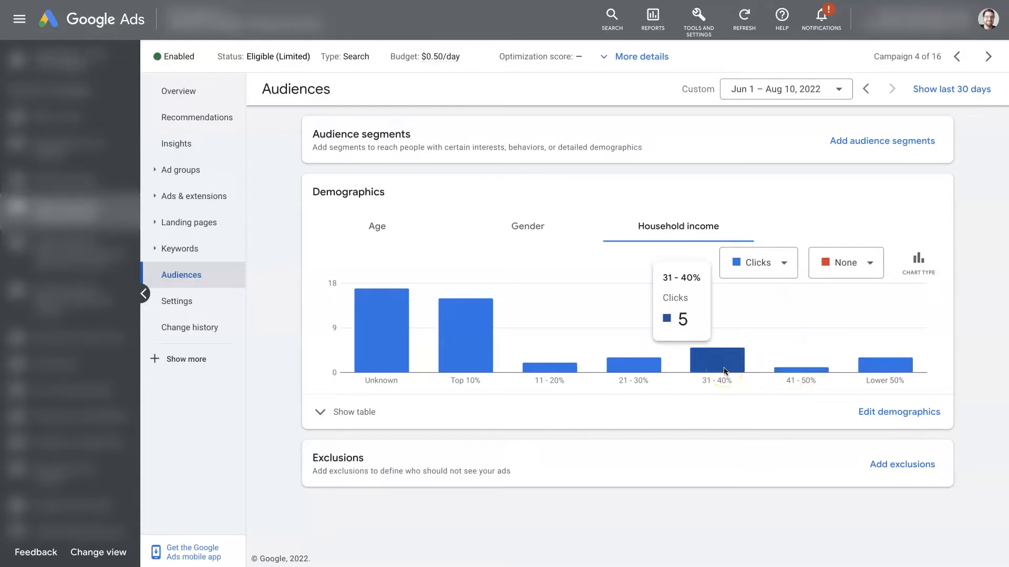
left_click(571, 369)
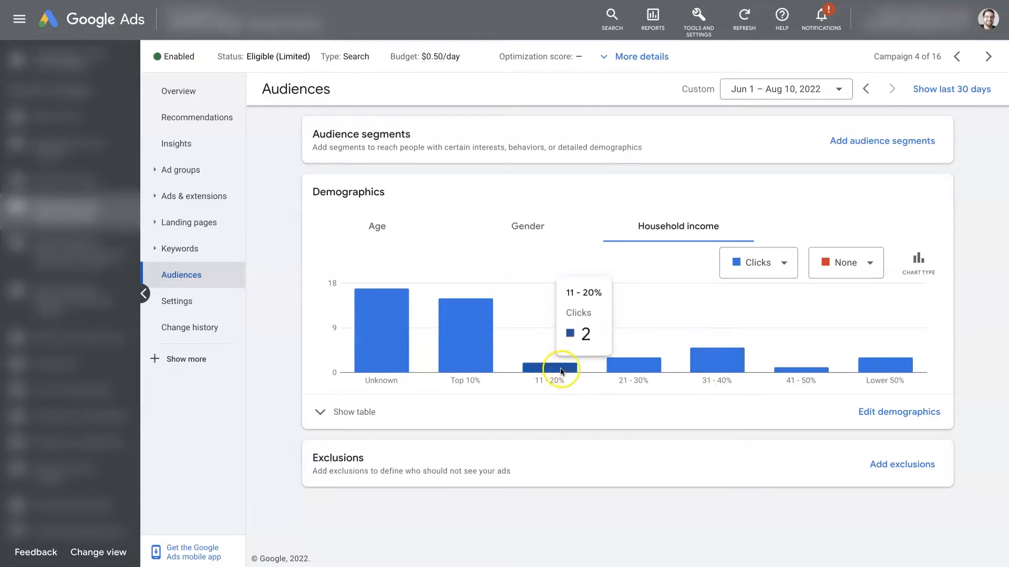
left_click(451, 351)
left_click(468, 351)
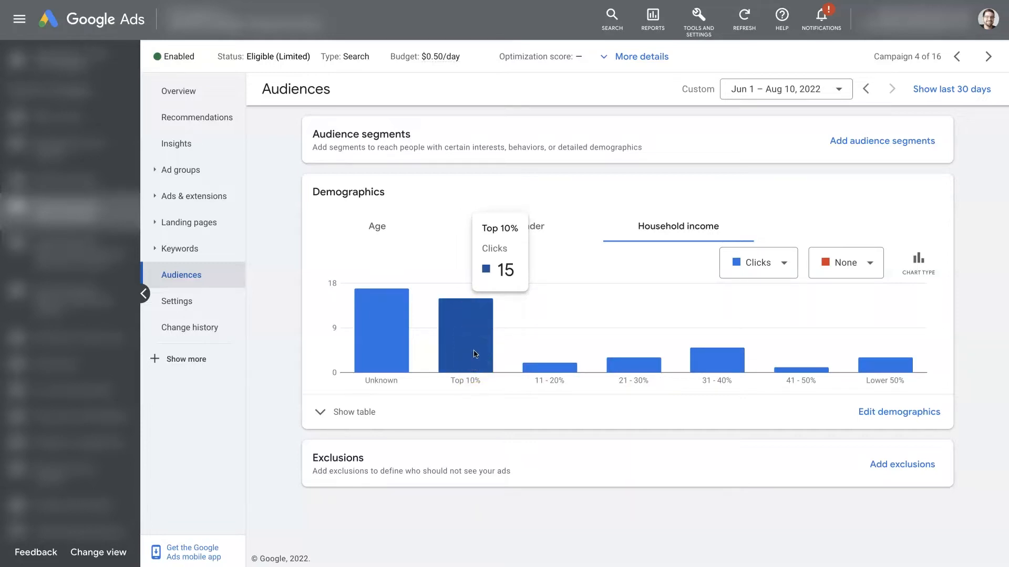
left_click(476, 342)
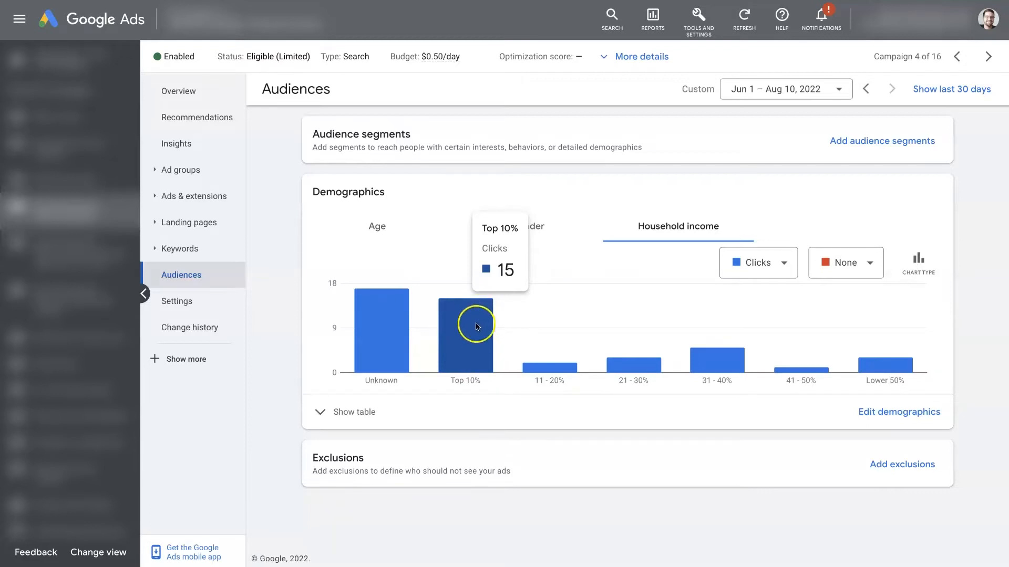
left_click(985, 206)
mouse_move(474, 335)
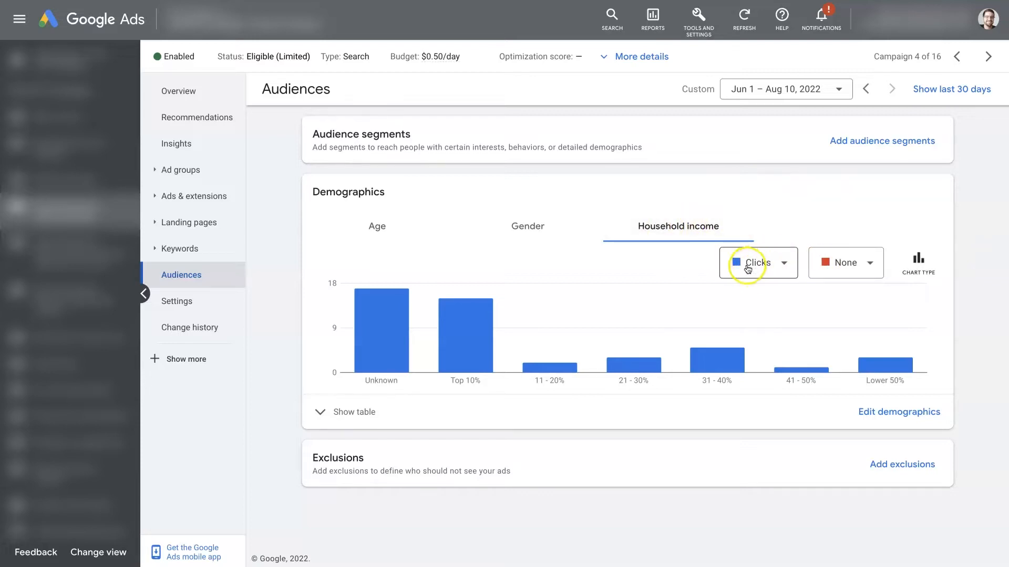
Add Conversions as the second metric of the household income chart and check the Top 10% bracket.
left_click(868, 263)
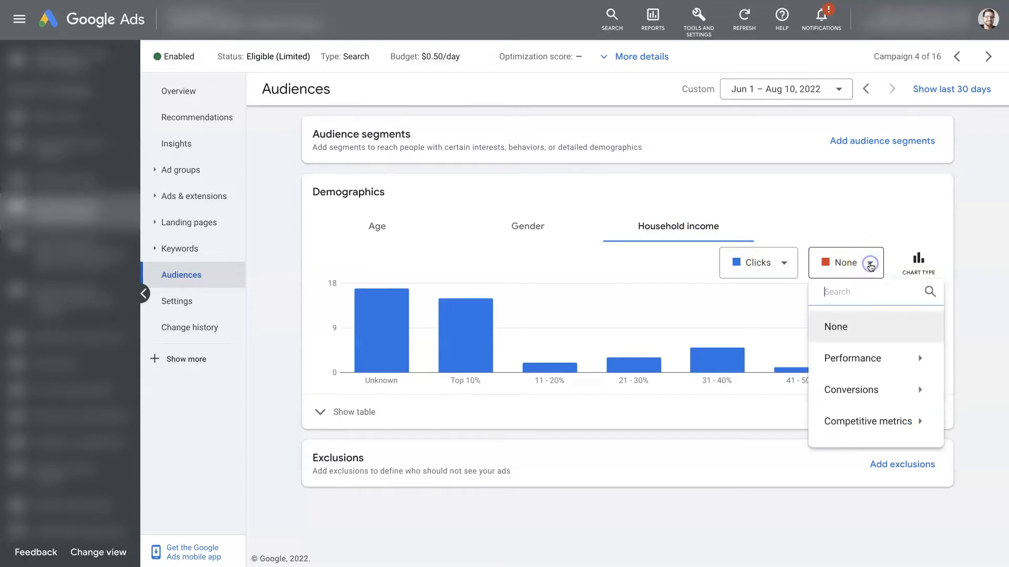
mouse_move(867, 390)
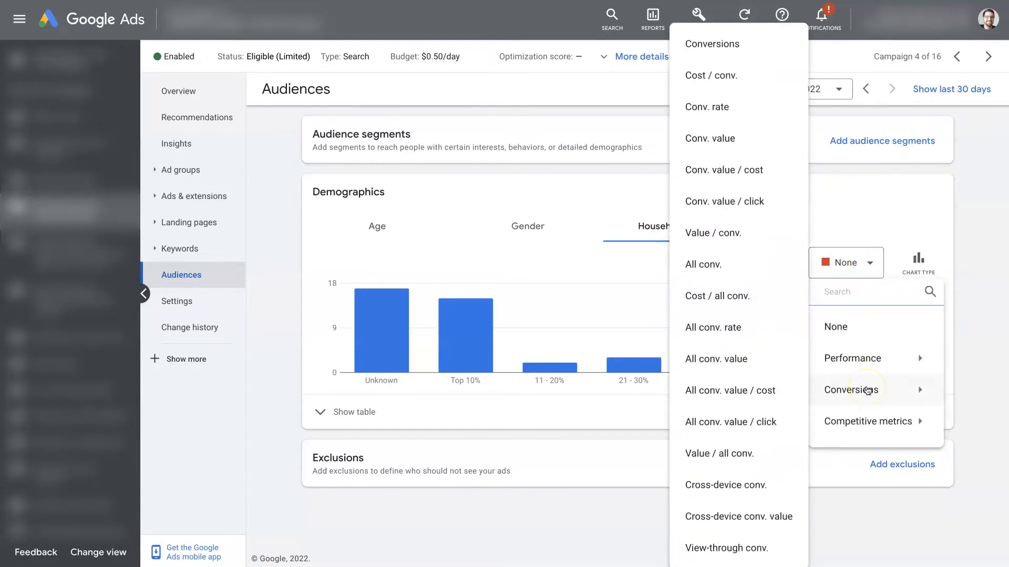
left_click(717, 43)
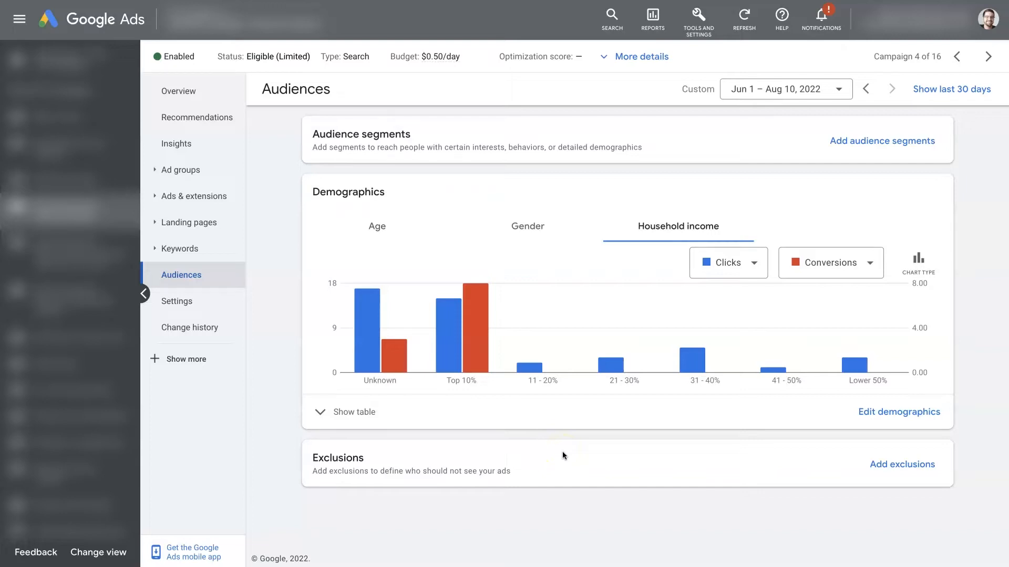
mouse_move(473, 356)
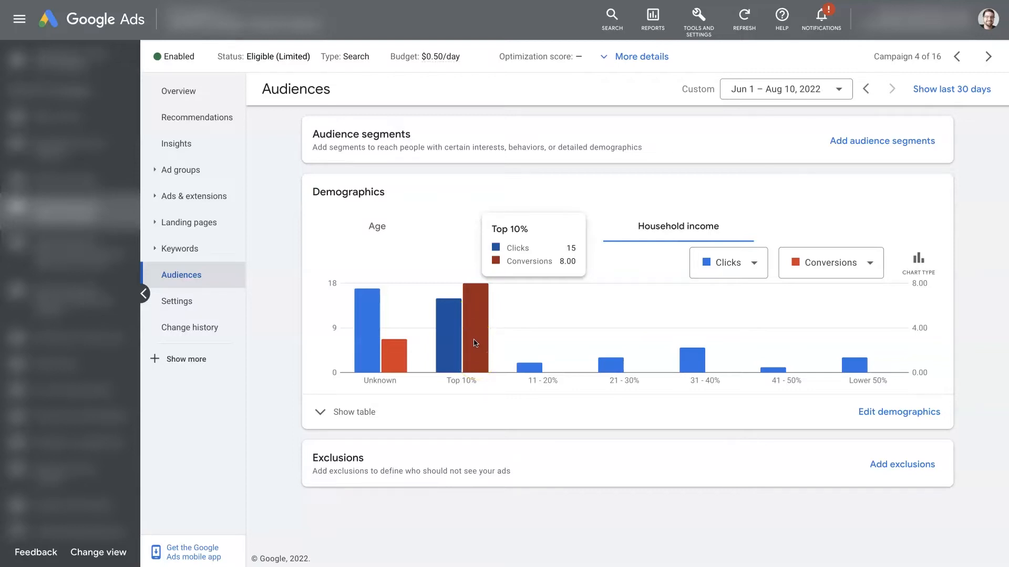
mouse_move(374, 371)
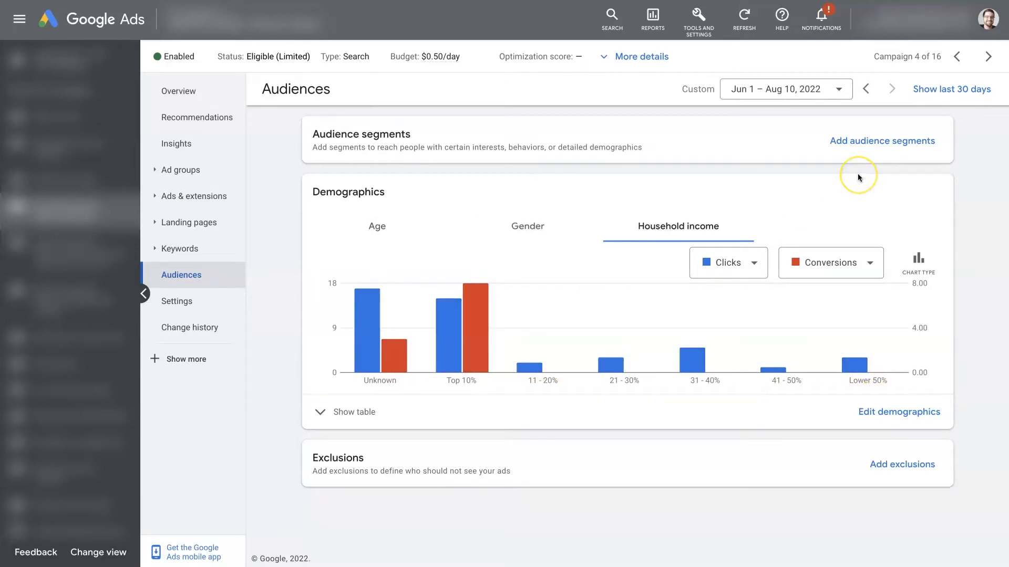
Set the date range to All time and compare clicks and conversions across the household income brackets.
left_click(779, 89)
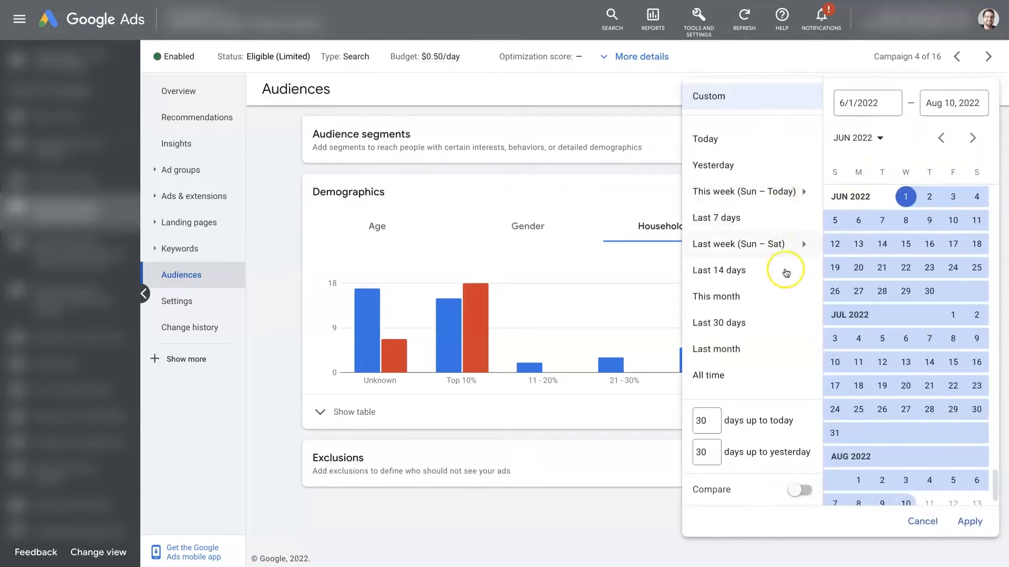
left_click(714, 382)
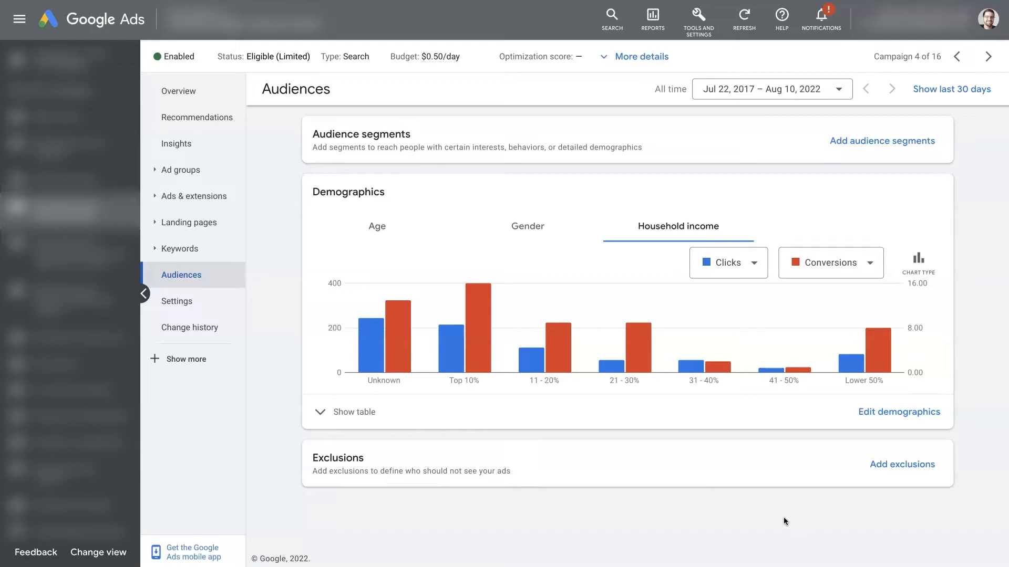
mouse_move(859, 417)
mouse_move(495, 307)
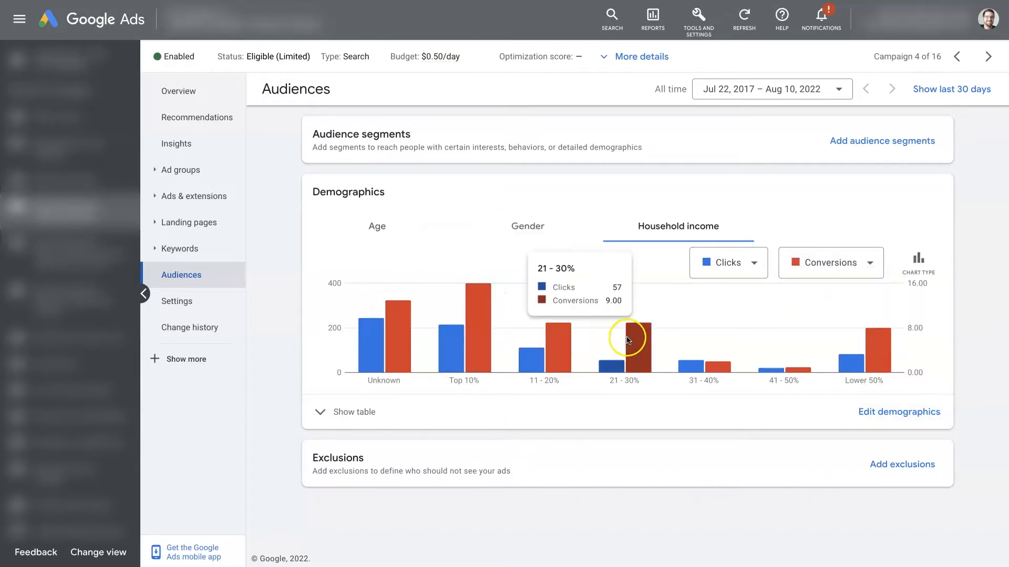
mouse_move(724, 368)
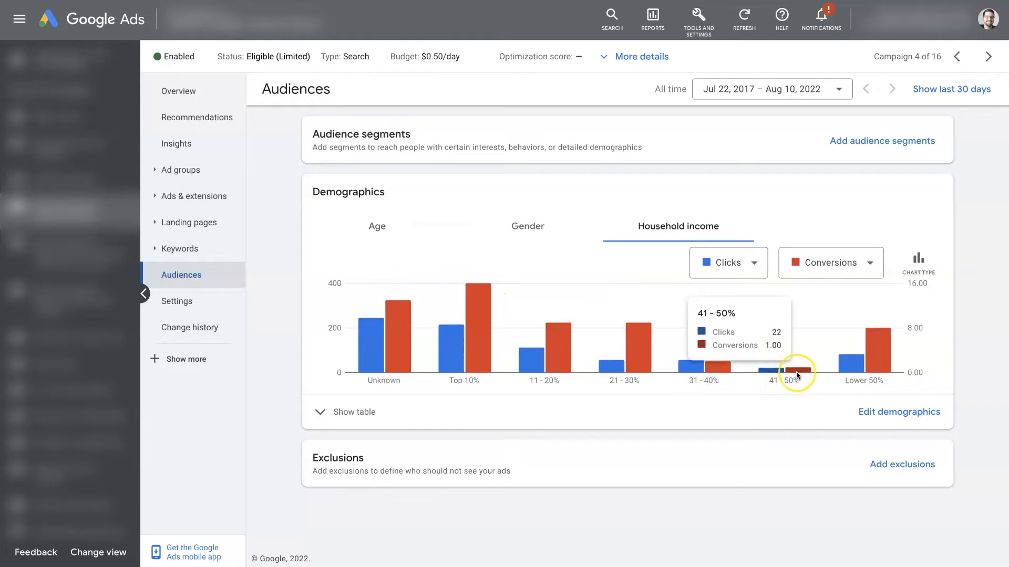
mouse_move(875, 350)
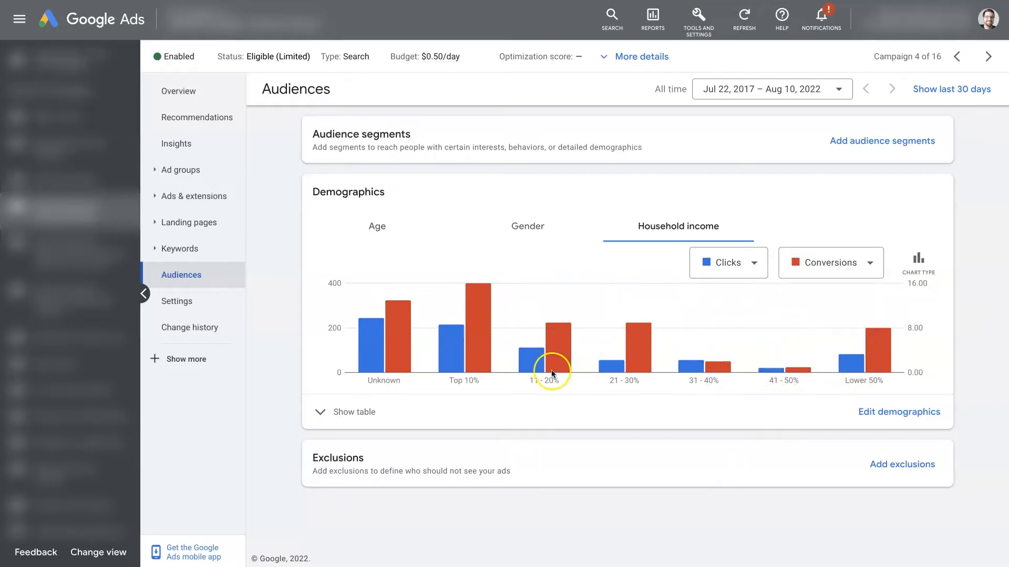
mouse_move(727, 365)
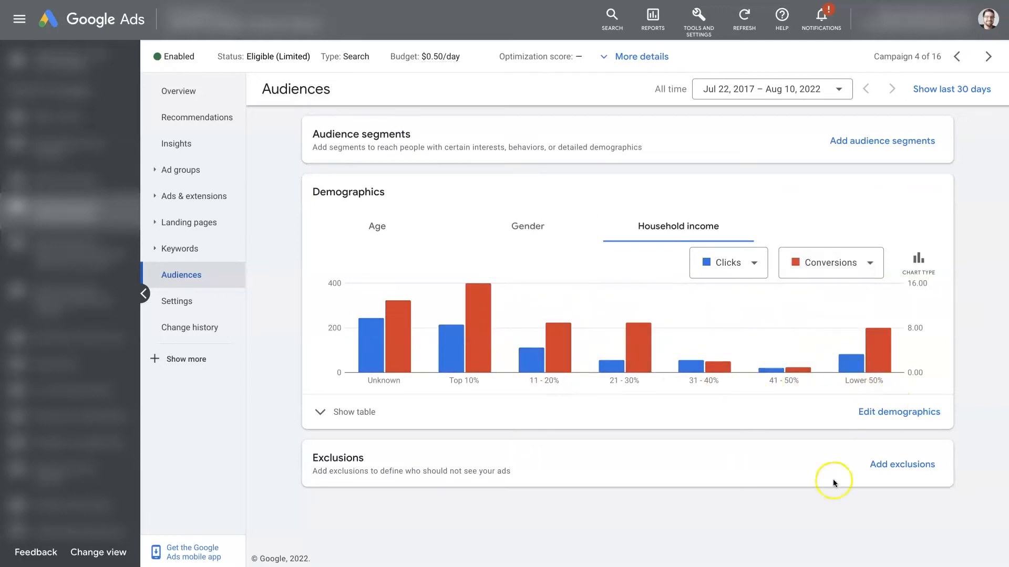
mouse_move(633, 357)
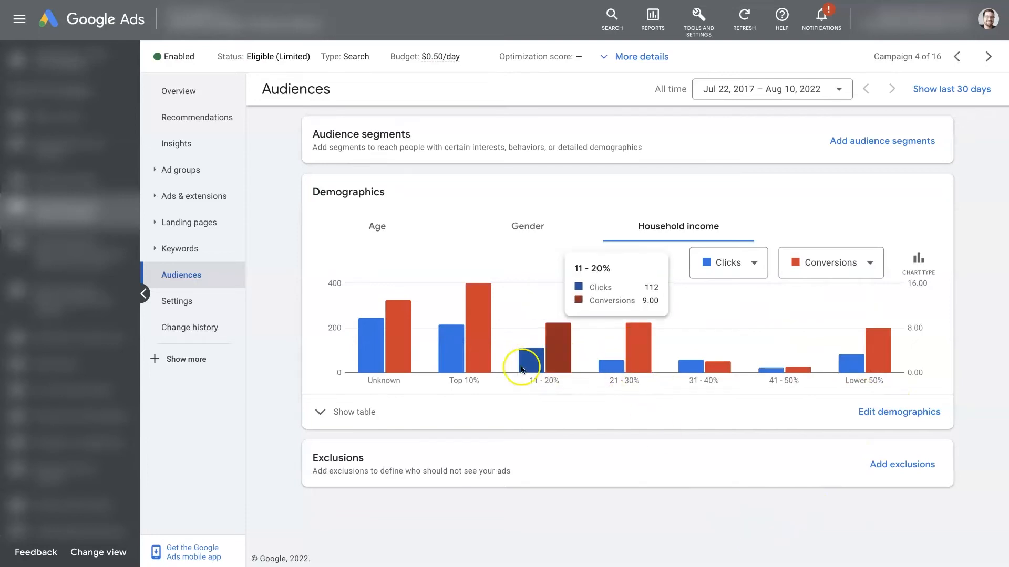
Set the household income chart's two metrics to Cost and Cost / conv.
mouse_move(828, 277)
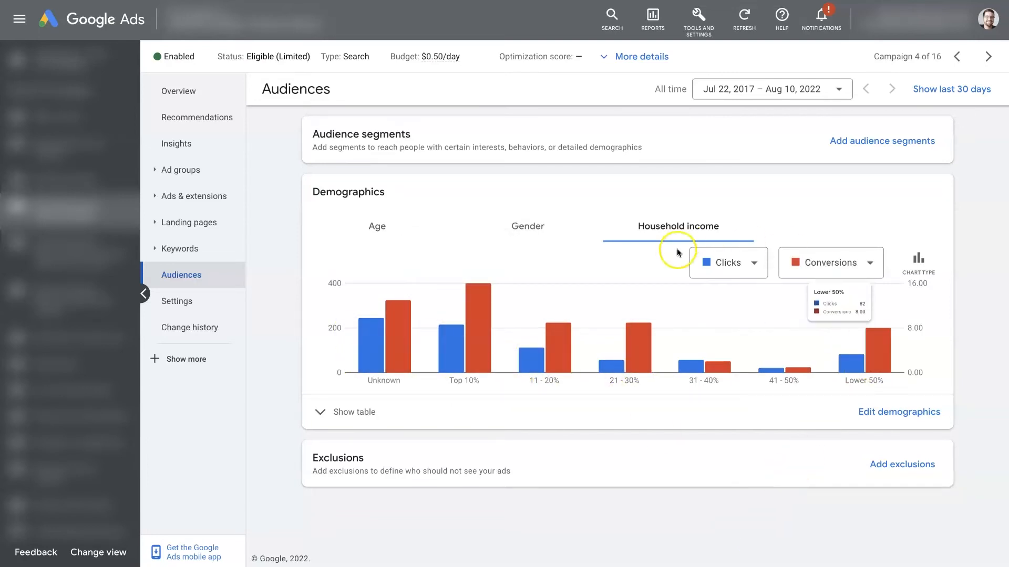
left_click(752, 270)
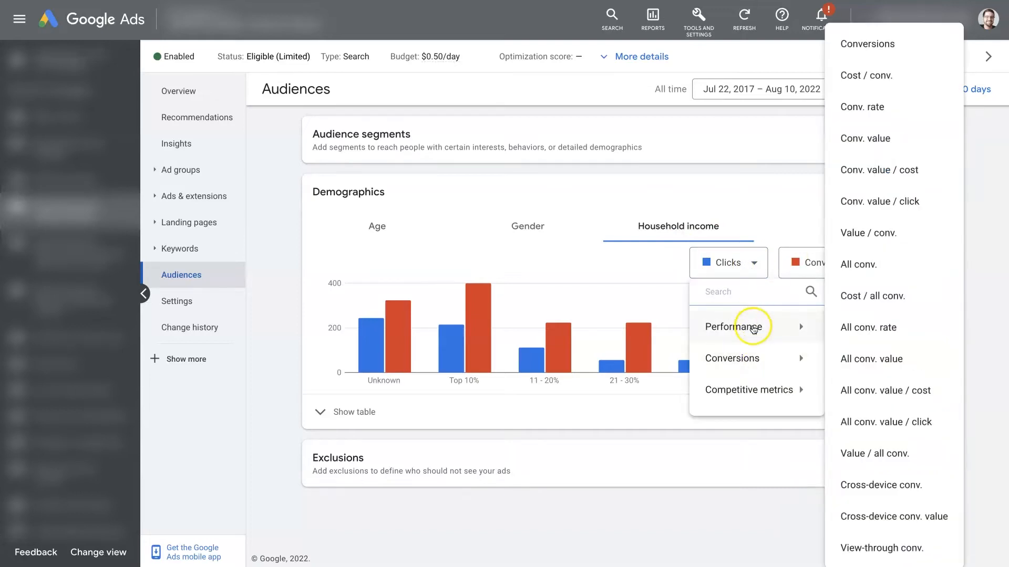
mouse_move(754, 328)
left_click(847, 251)
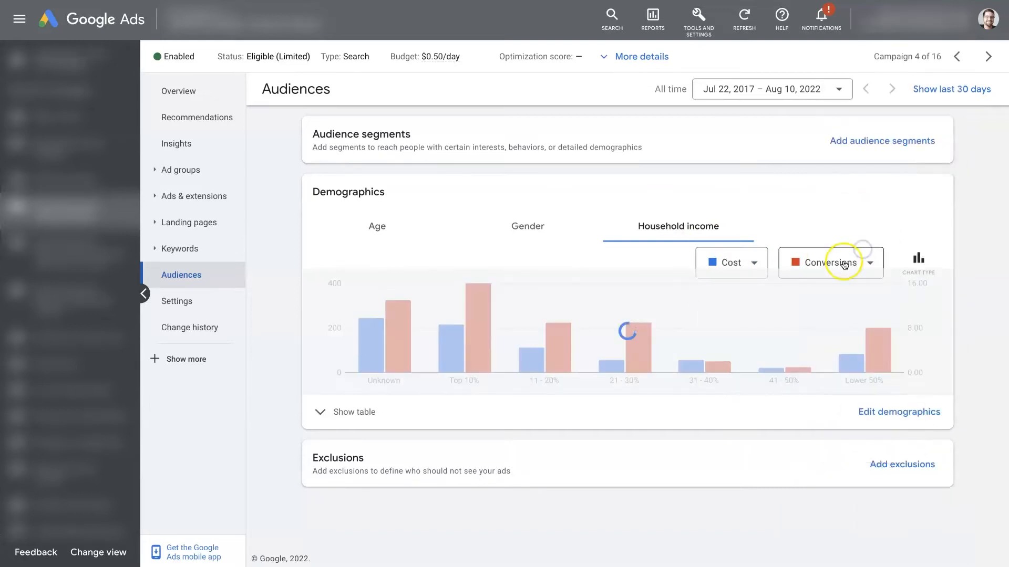
left_click(842, 263)
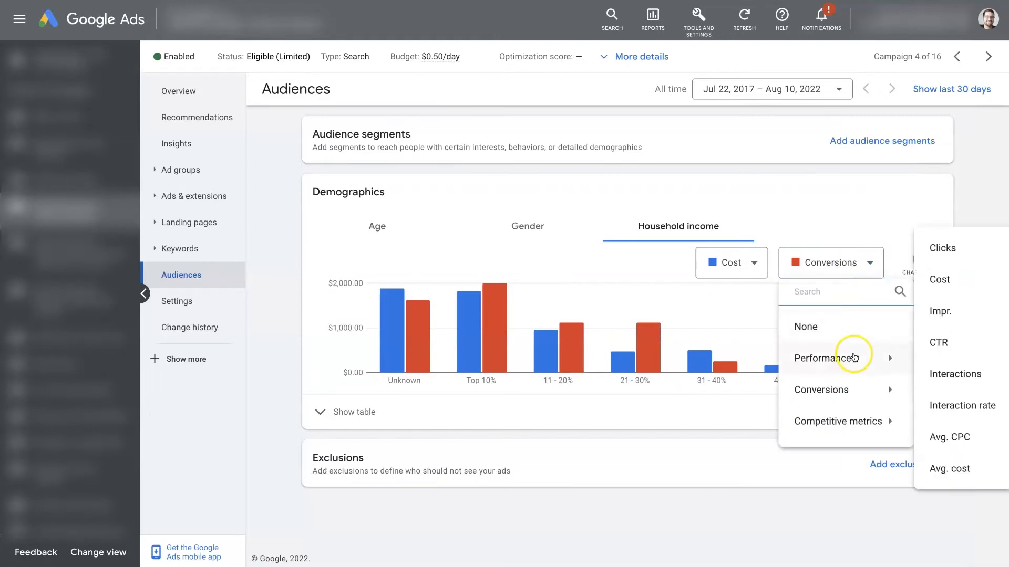
mouse_move(852, 391)
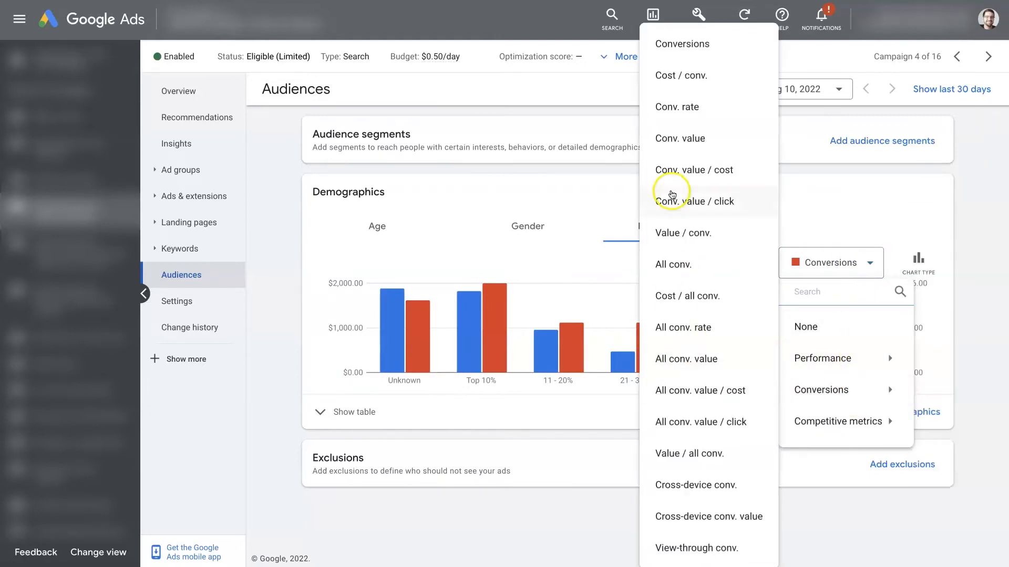
left_click(702, 78)
mouse_move(660, 299)
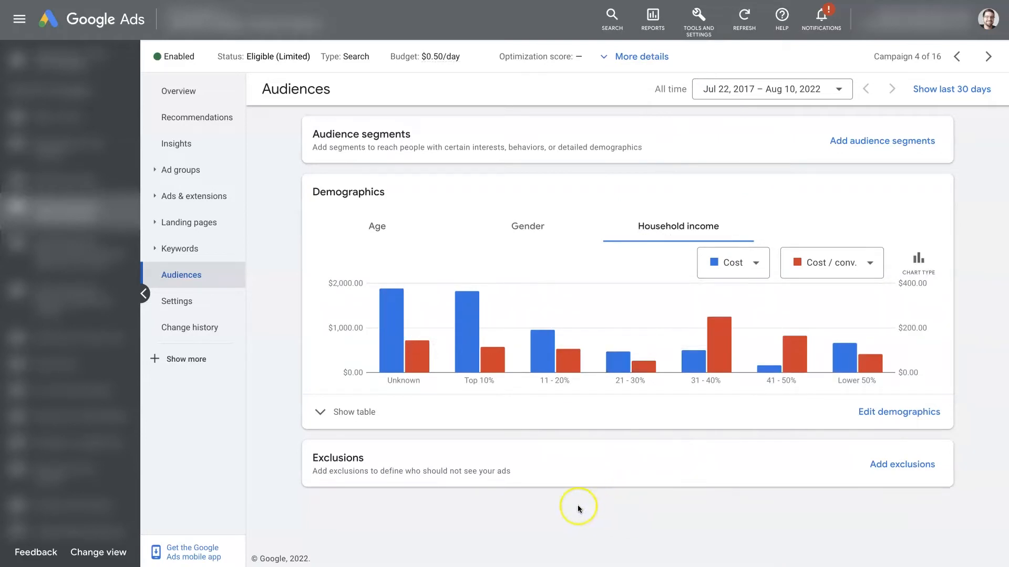
Examine the cost and cost per conversion of each household income bracket, from Unknown through to Lower 50%.
mouse_move(395, 330)
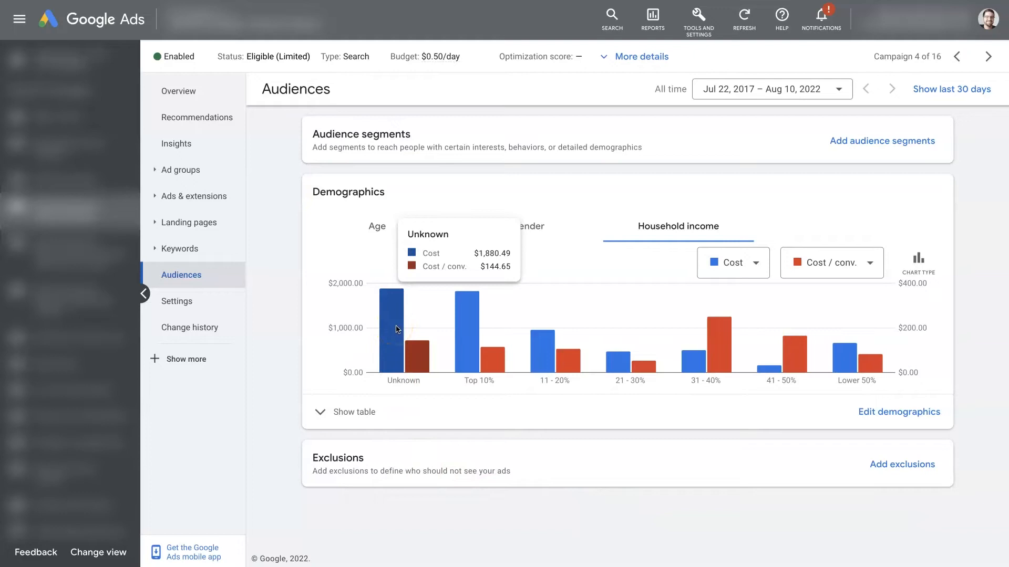
left_click(414, 352)
left_click(469, 472)
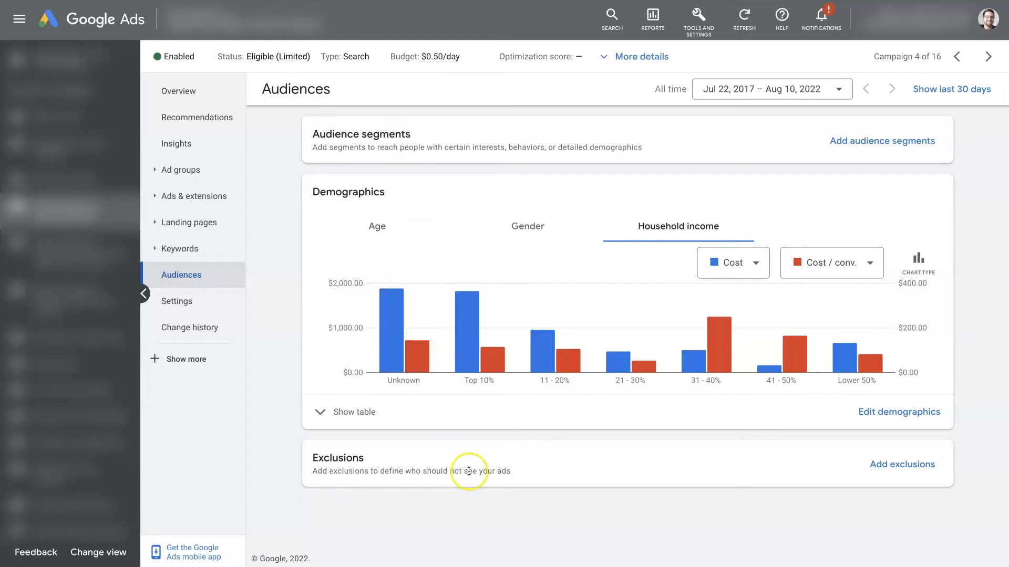
mouse_move(464, 345)
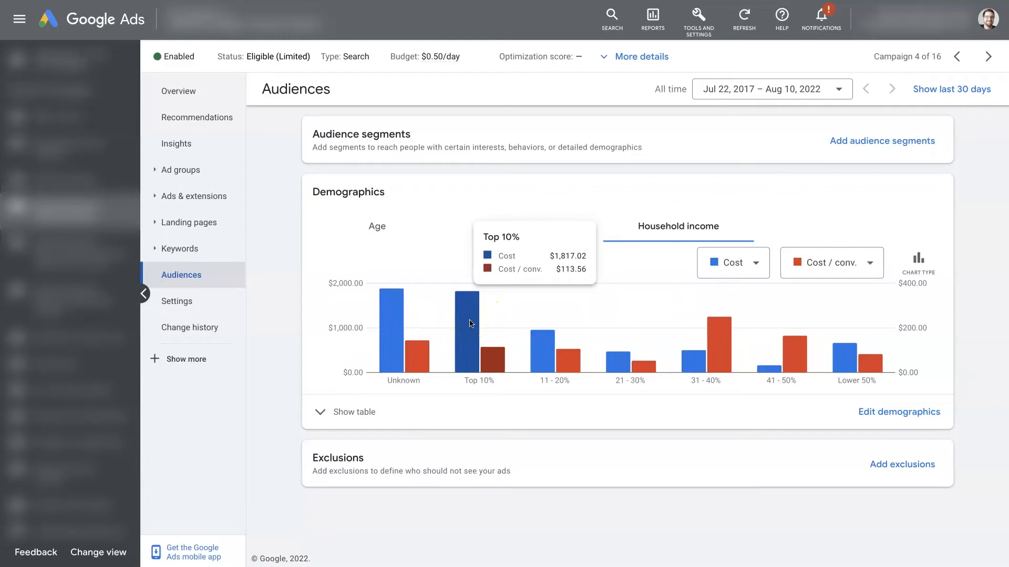
mouse_move(547, 367)
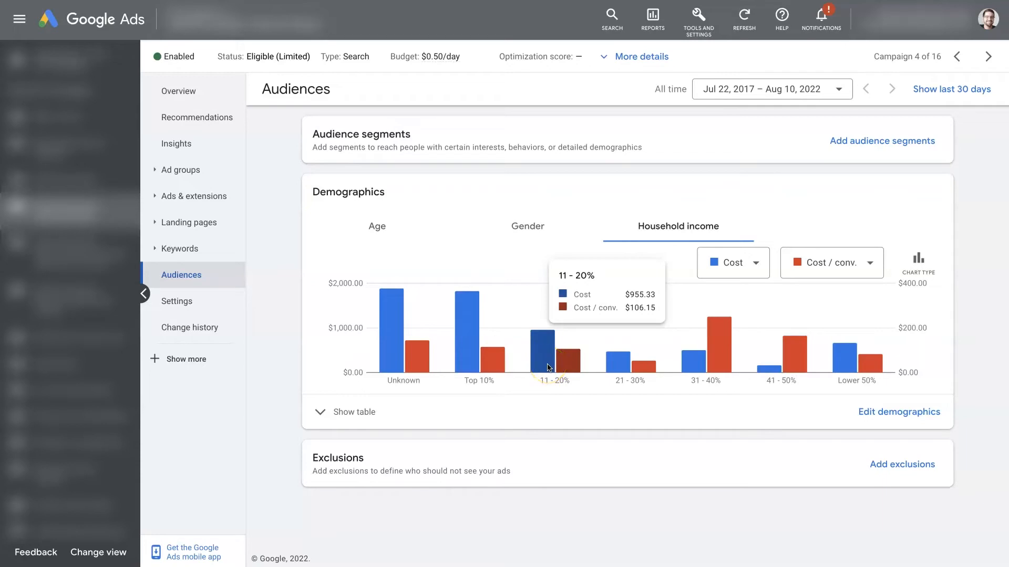
mouse_move(615, 371)
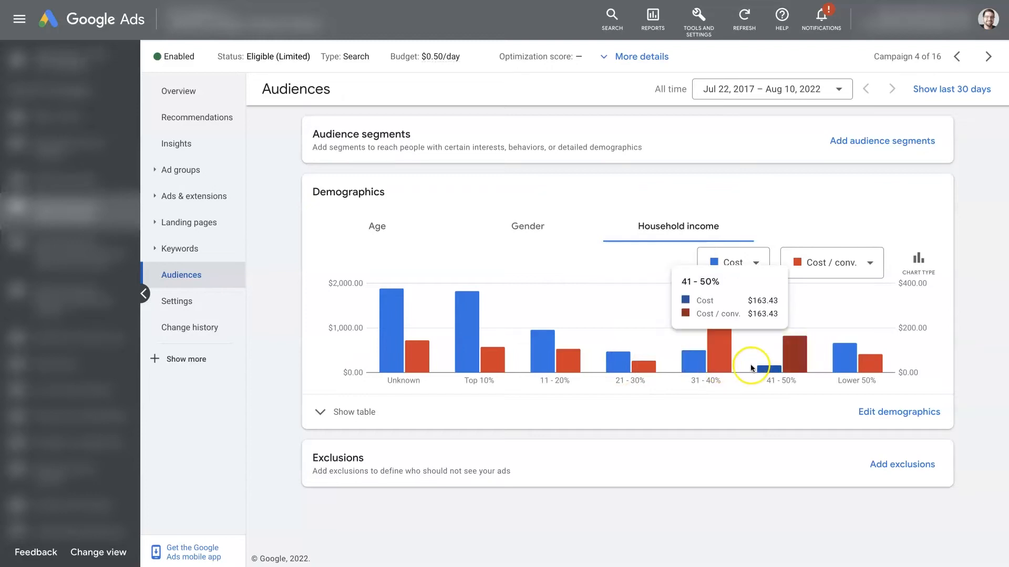
mouse_move(790, 369)
mouse_move(852, 368)
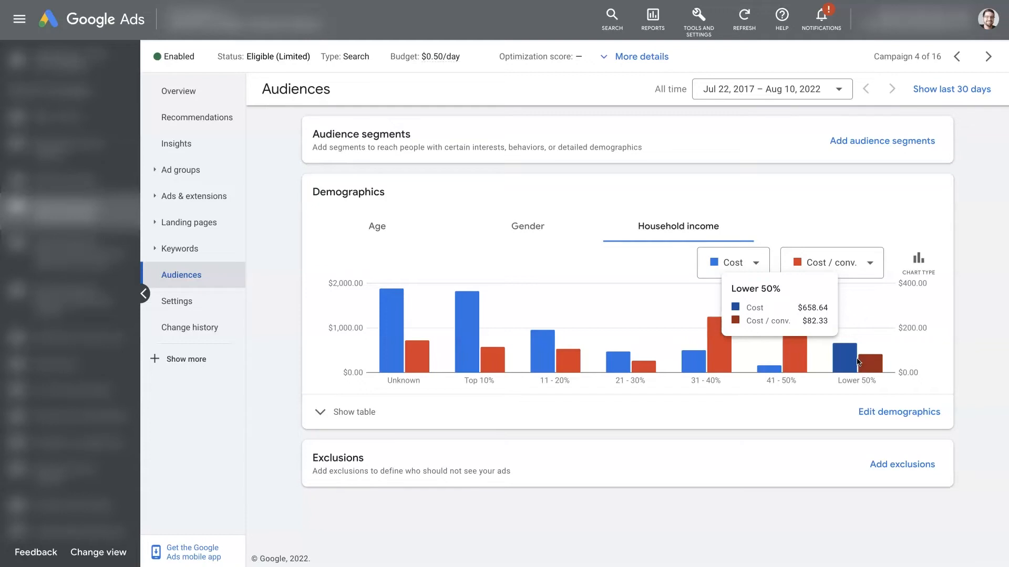
Compare the cost per conversion of the lower household income brackets with the Unknown, Top 10% and 11 - 20% brackets.
left_click(846, 369)
left_click(771, 355)
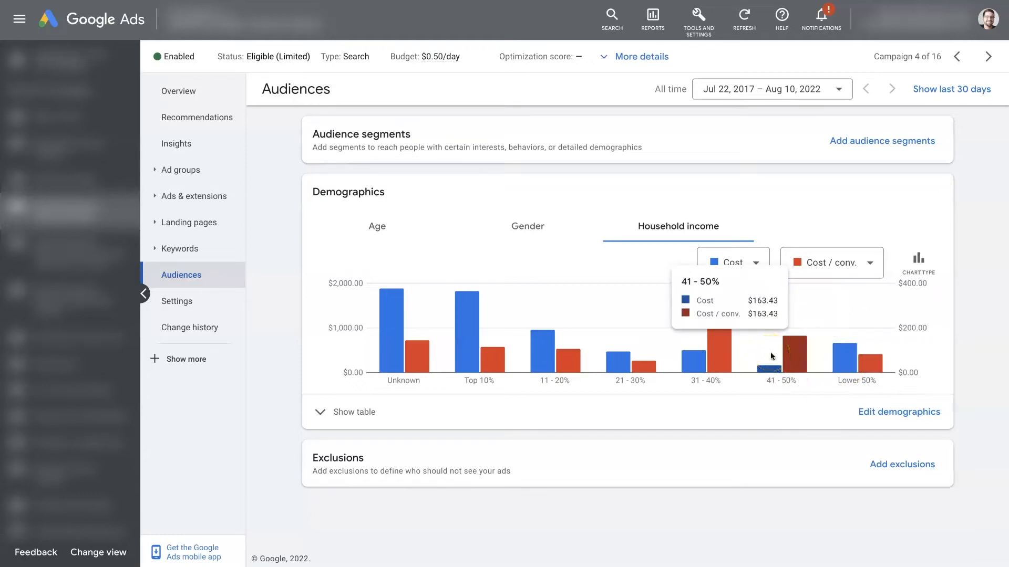
left_click(617, 375)
left_click(553, 366)
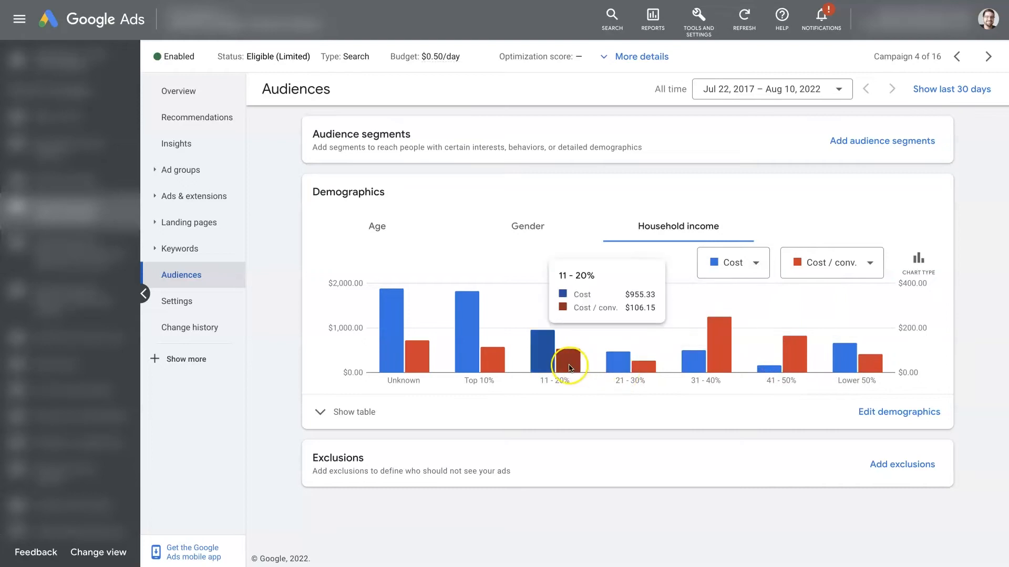
left_click(495, 367)
left_click(400, 357)
left_click(467, 357)
left_click(567, 360)
left_click(717, 370)
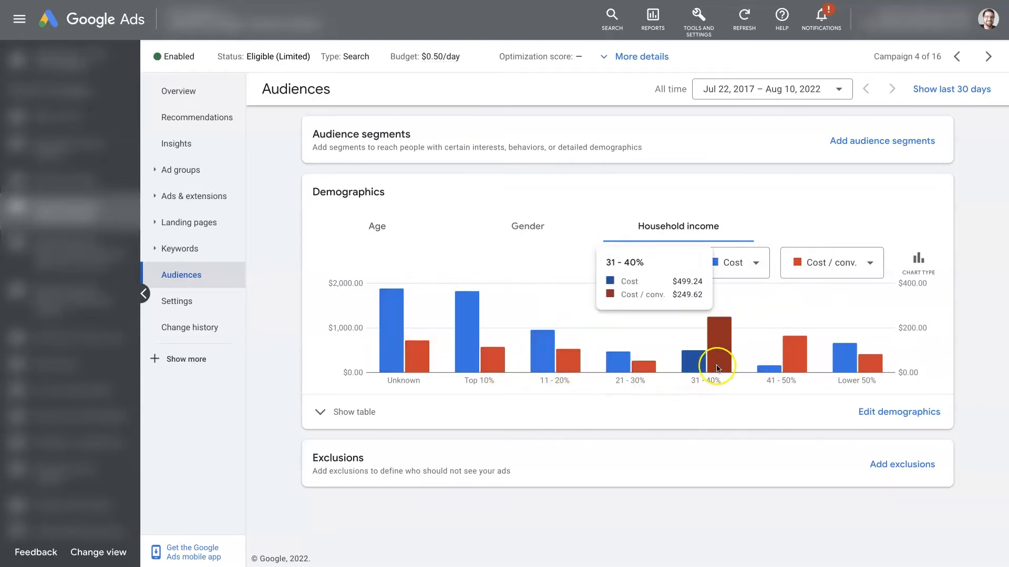
left_click(791, 364)
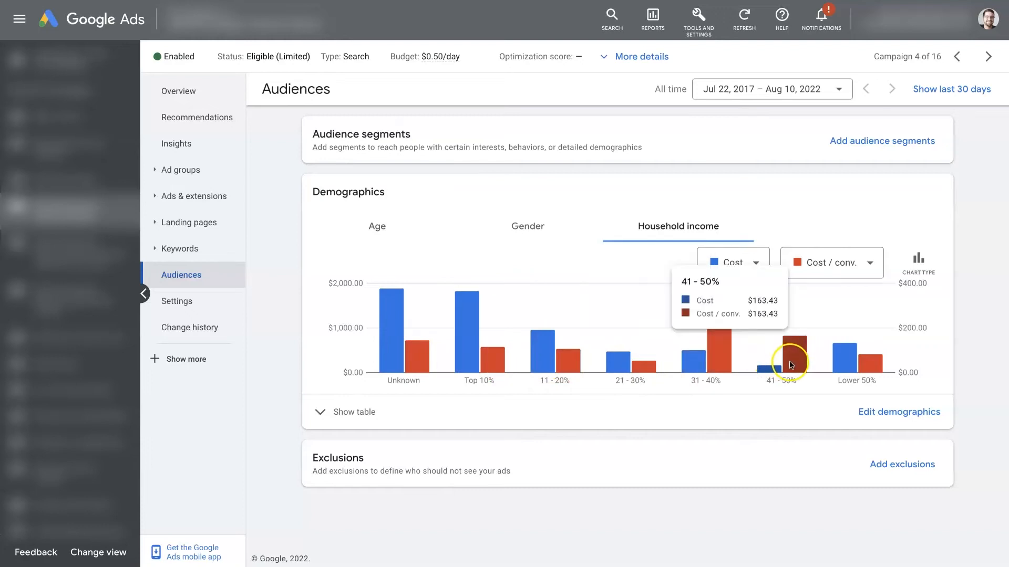
Replace the Cost metric in the household income chart with Conversions and compare conversions with Cost / conv. across the brackets.
left_click(709, 362)
left_click(738, 262)
mouse_move(754, 356)
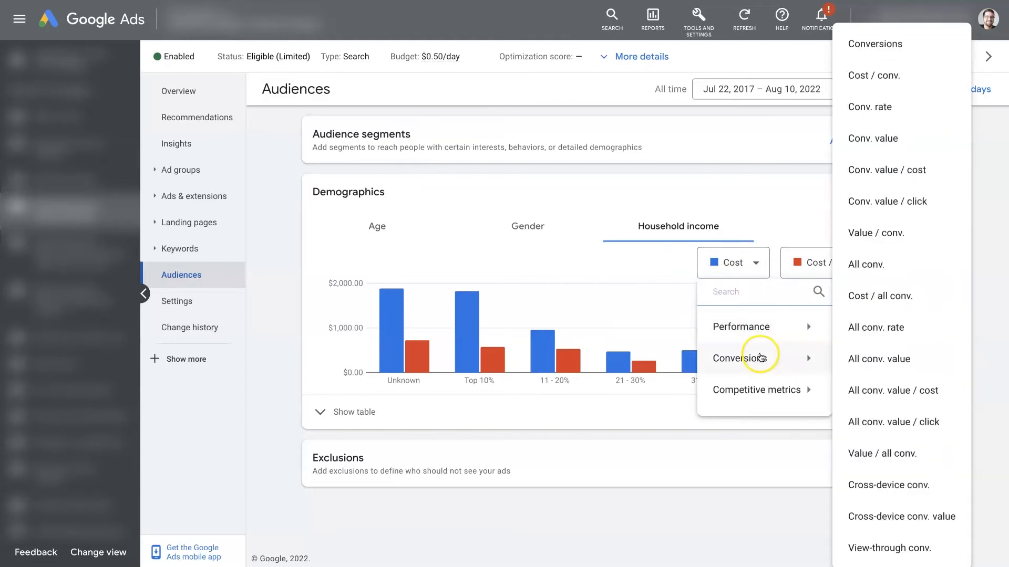
left_click(896, 38)
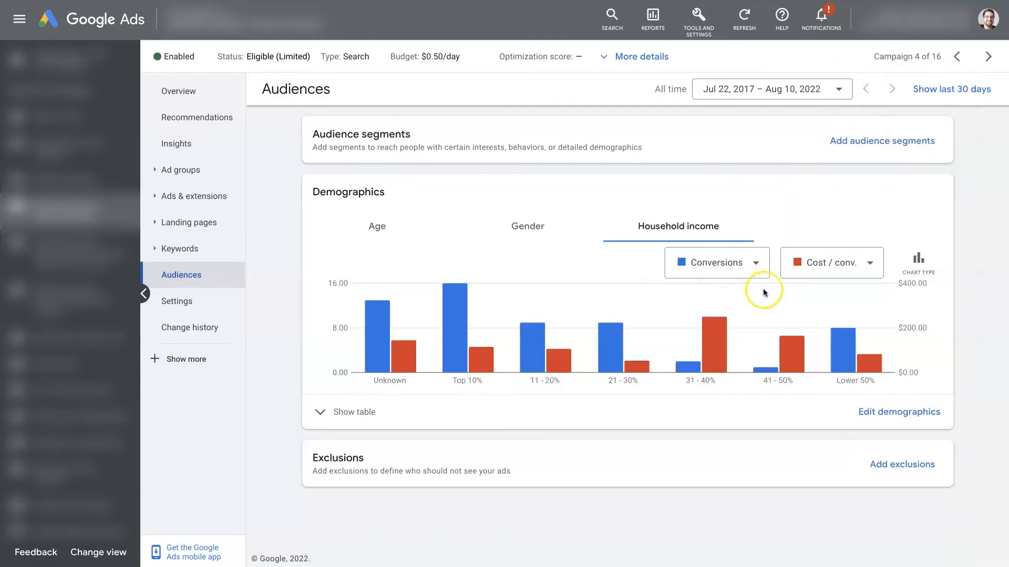
mouse_move(800, 363)
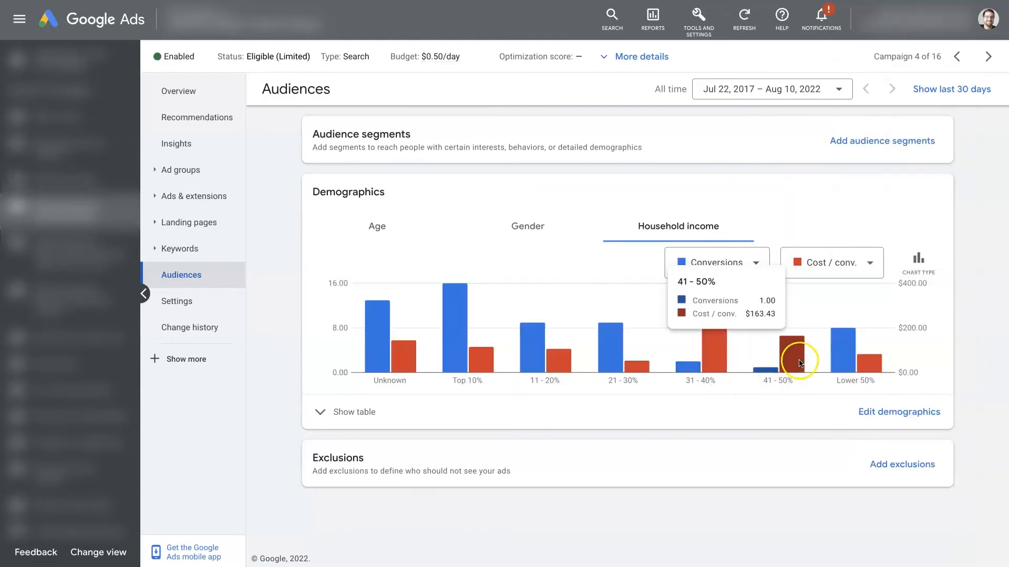
mouse_move(628, 371)
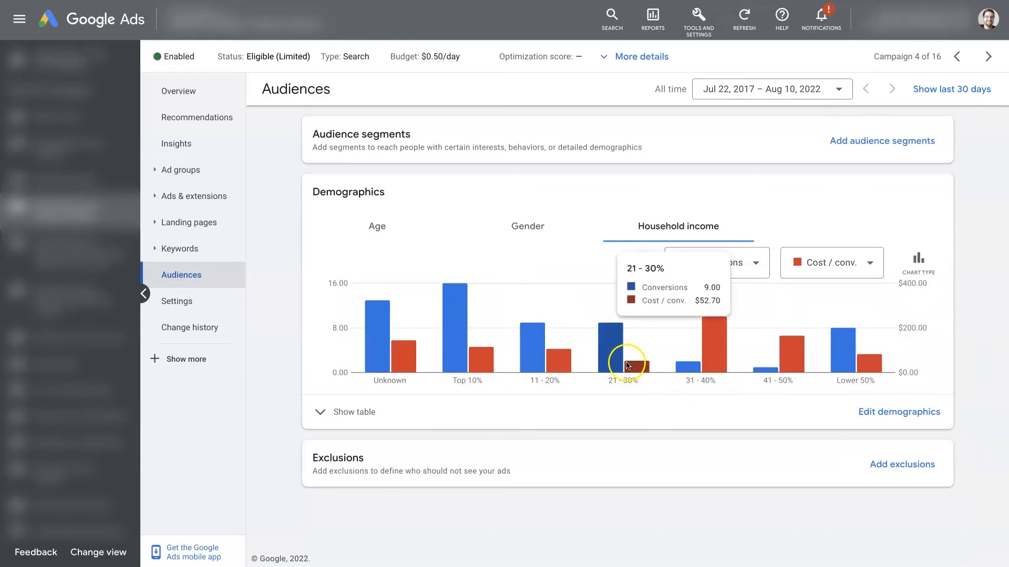
mouse_move(724, 363)
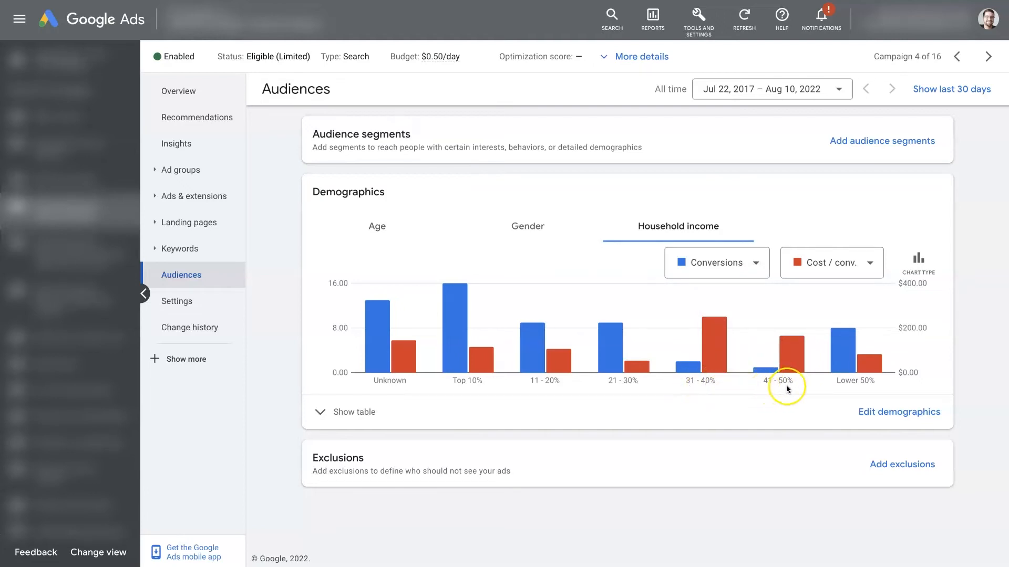
Show the household income table and exclude the 41 - 50% row that has 1.00 conversions from its ad group.
left_click(352, 412)
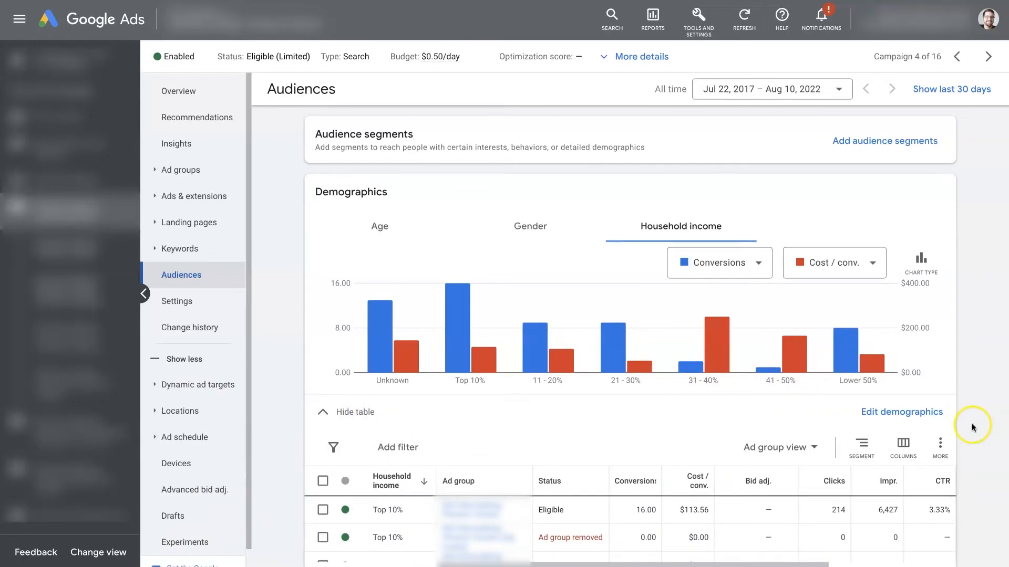
scroll(973, 423, "down", 5)
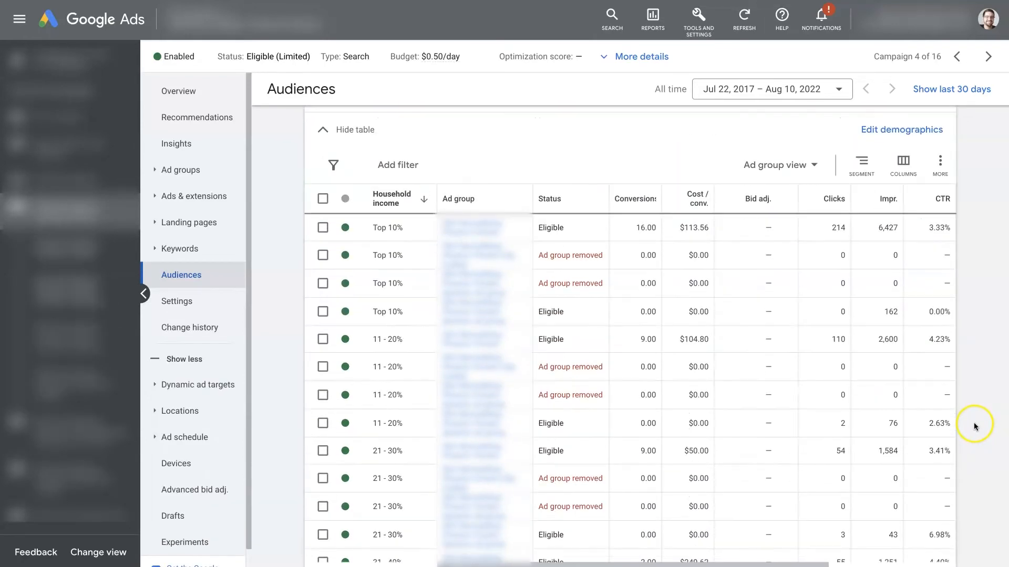
scroll(973, 423, "down", 8)
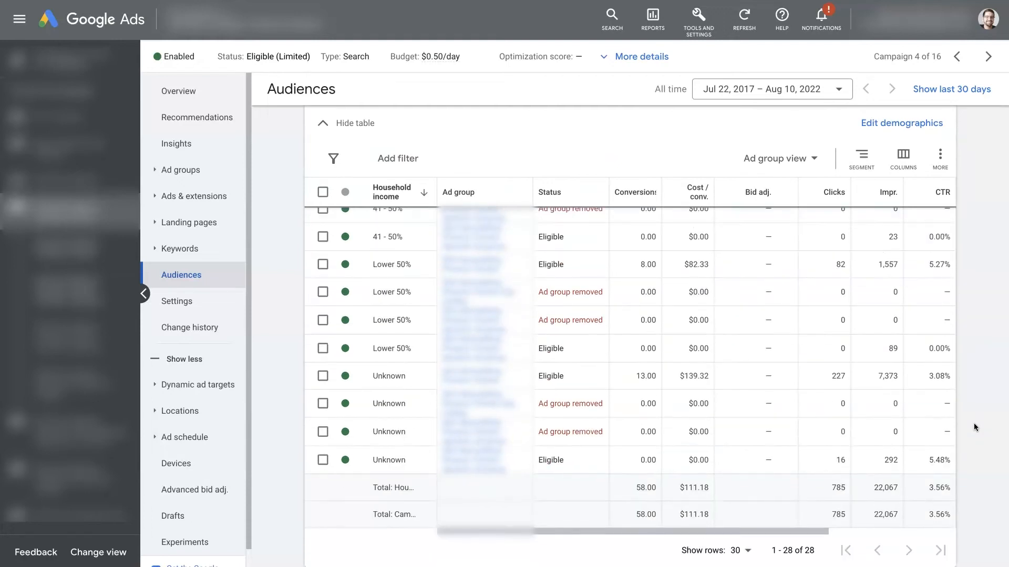
scroll(973, 423, "up", 1)
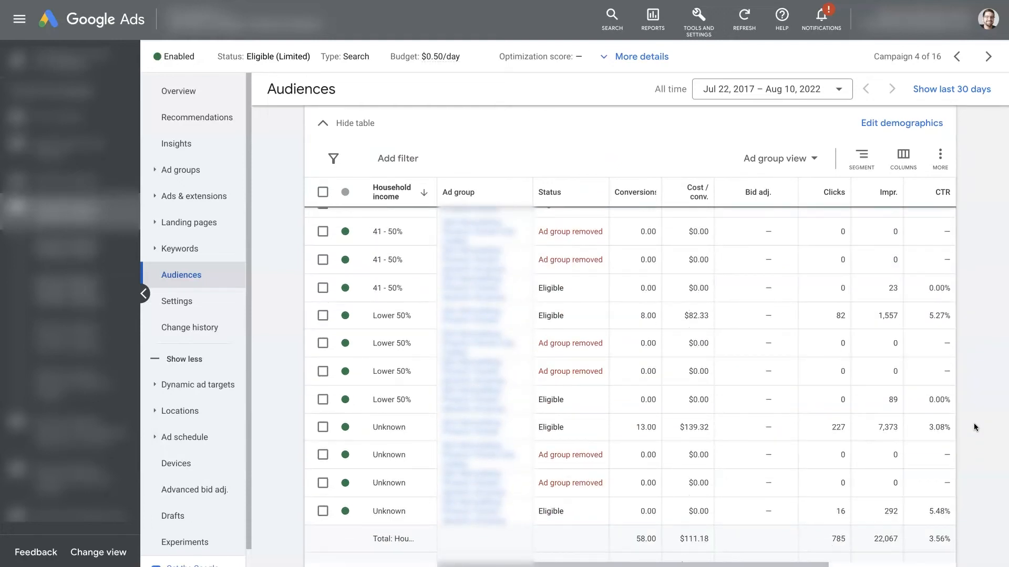
scroll(973, 423, "up", 2)
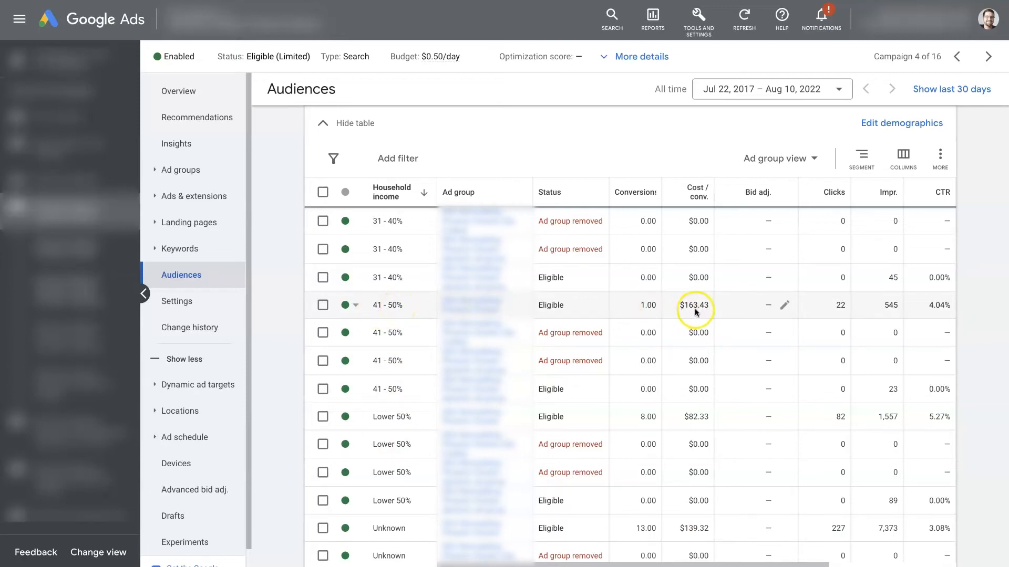
left_click(349, 305)
left_click(381, 356)
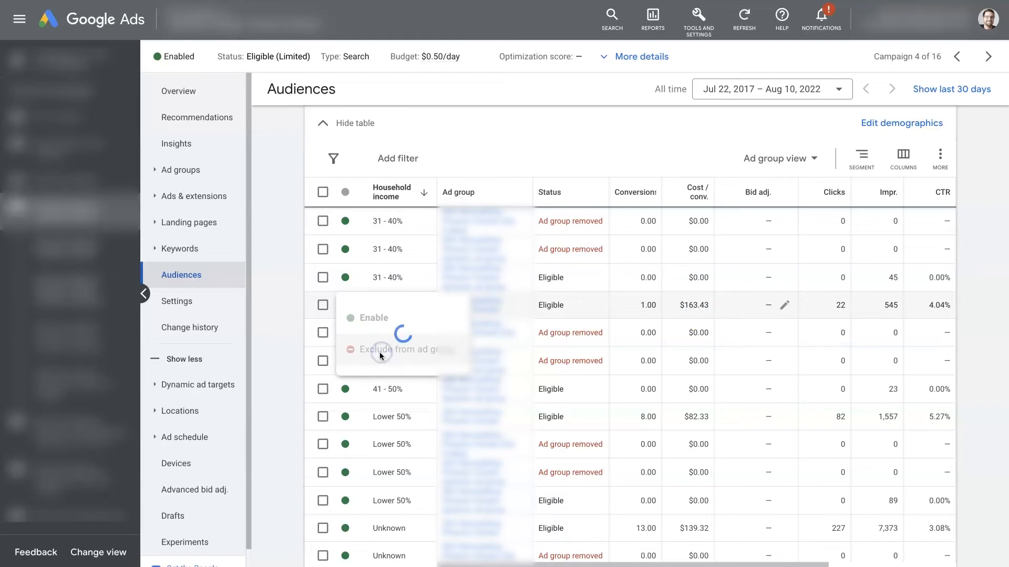
left_click(371, 361)
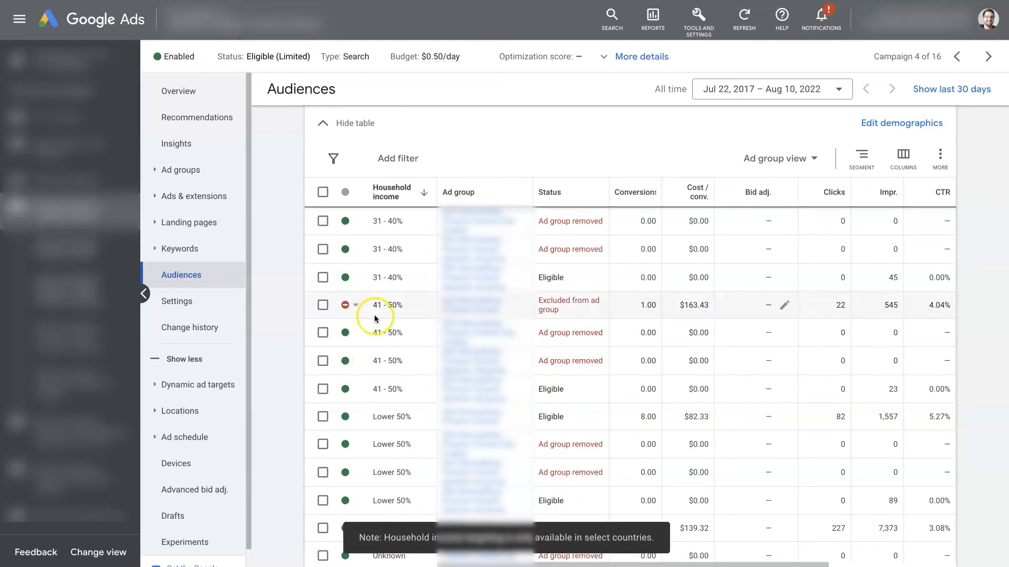
mouse_move(373, 305)
left_mouse_down()
mouse_move(405, 307)
mouse_move(376, 306)
left_mouse_up()
left_click(403, 305)
left_click(372, 307)
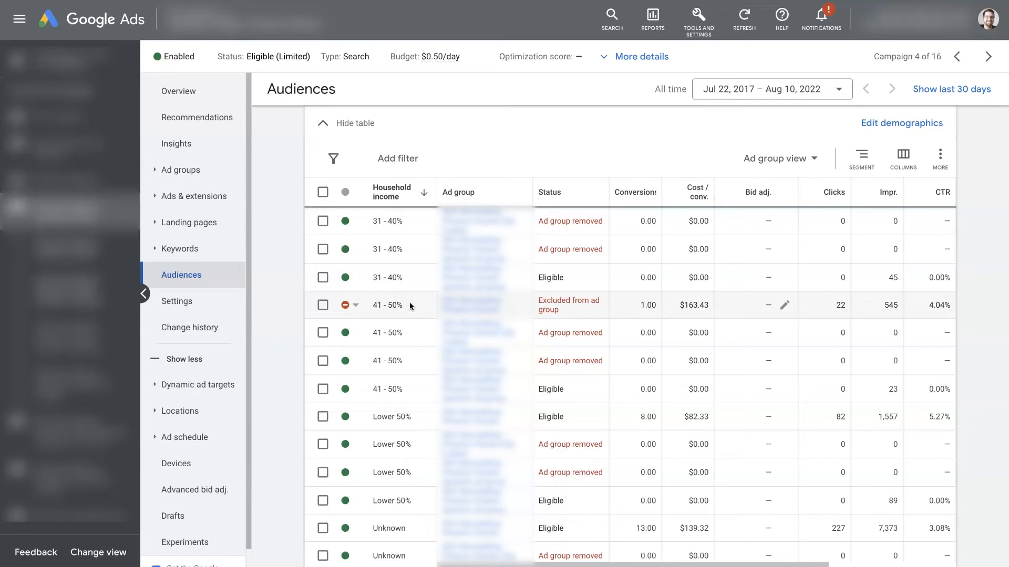
Hide the household income table below the demographics chart.
scroll(409, 302, "up", 3)
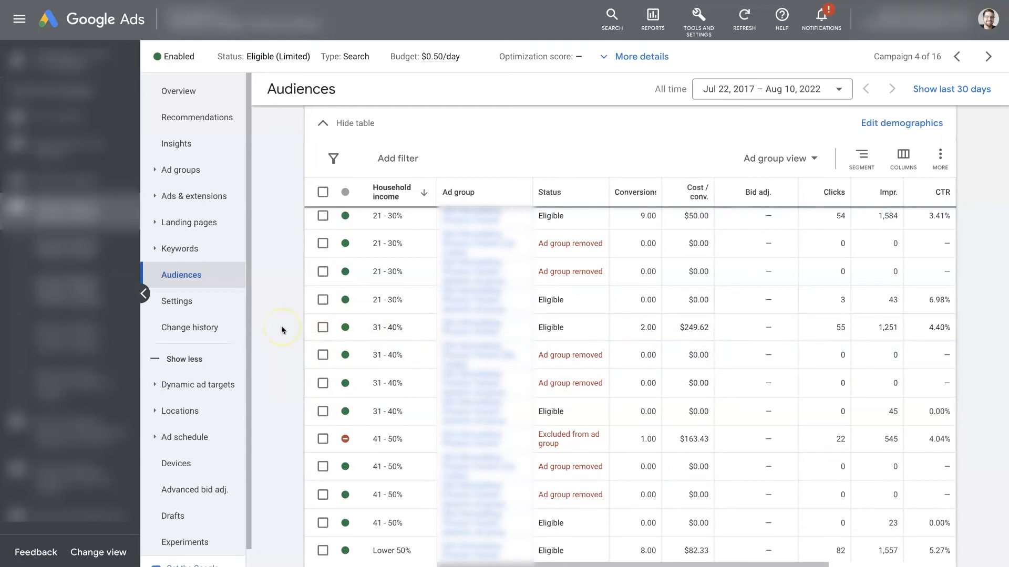
scroll(282, 330, "up", 5)
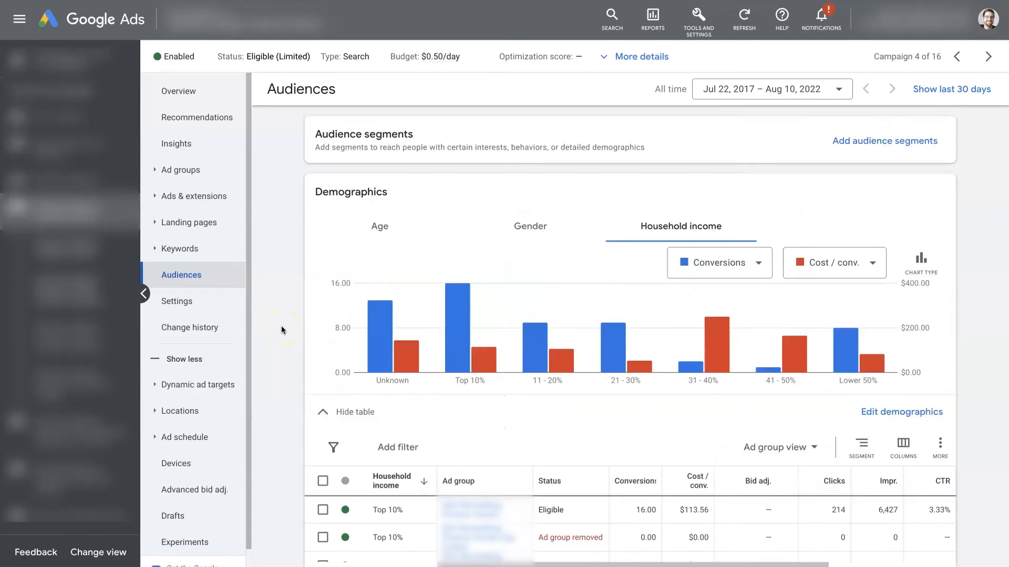
left_click(323, 414)
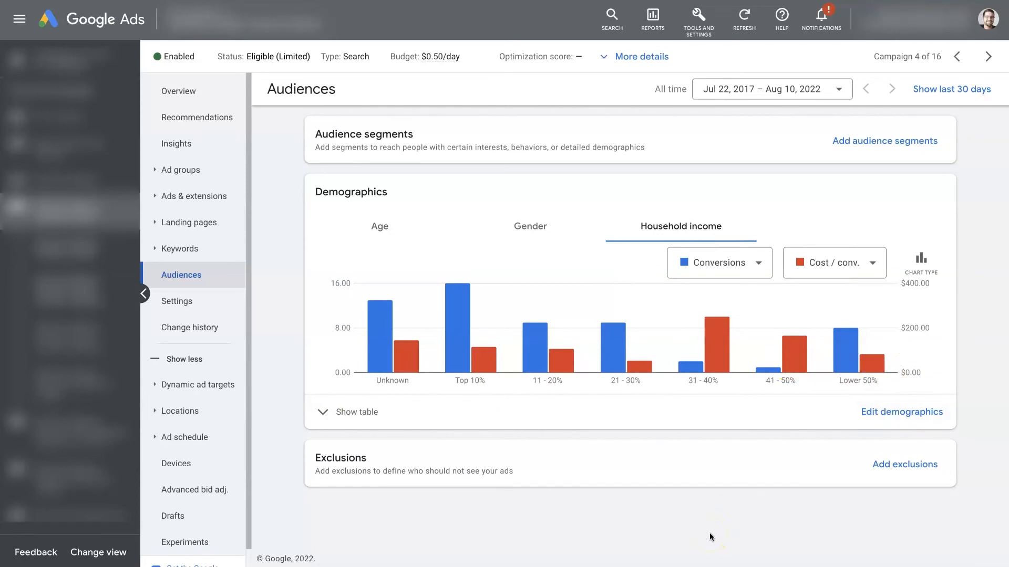
Reopen the household income table and try a bid adjustment of 50% on the 31 - 40% row that has 2.00 conversions.
left_click(349, 412)
scroll(370, 333, "down", 5)
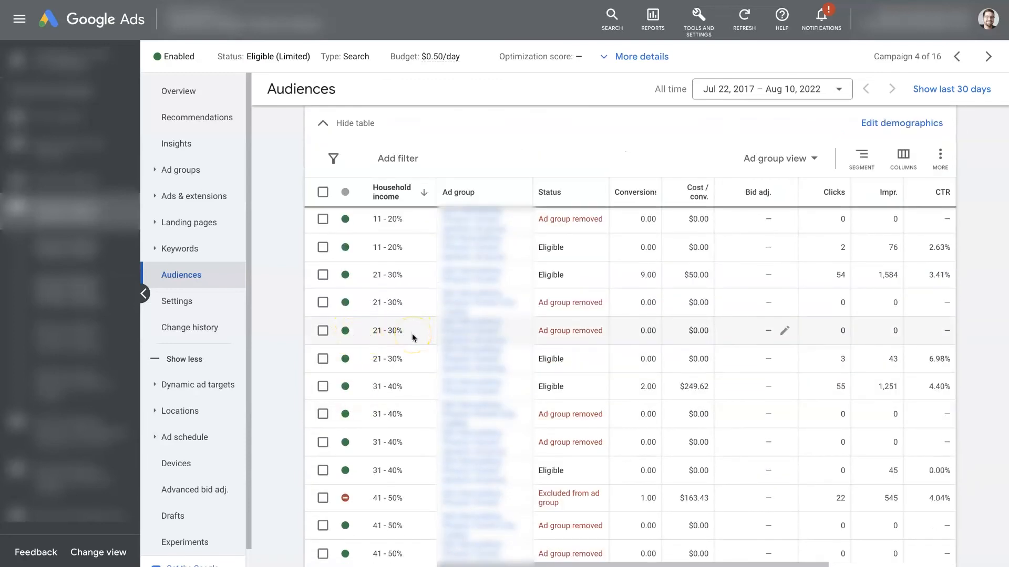
scroll(412, 337, "down", 1)
scroll(412, 338, "down", 1)
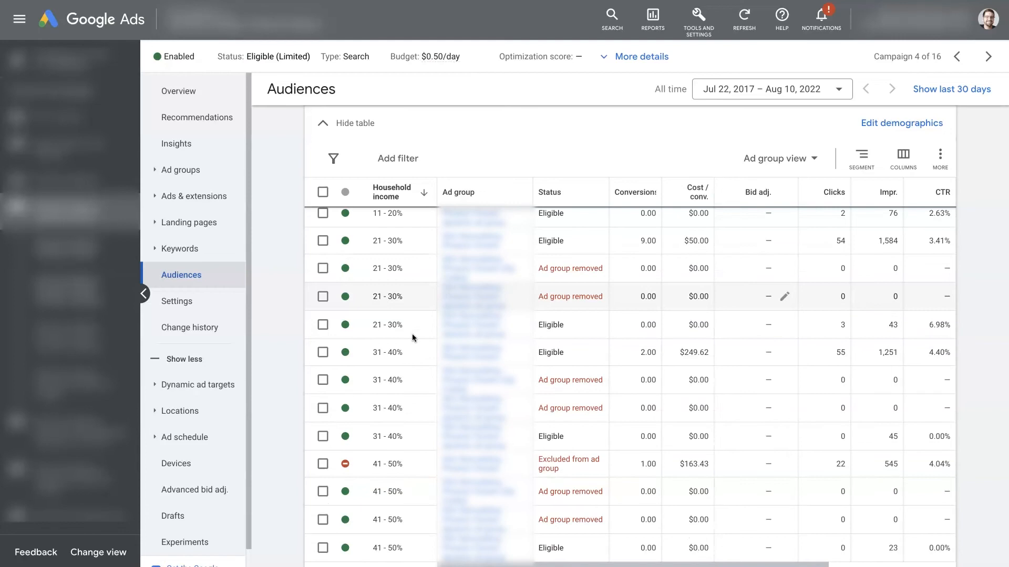
scroll(412, 335, "down", 1)
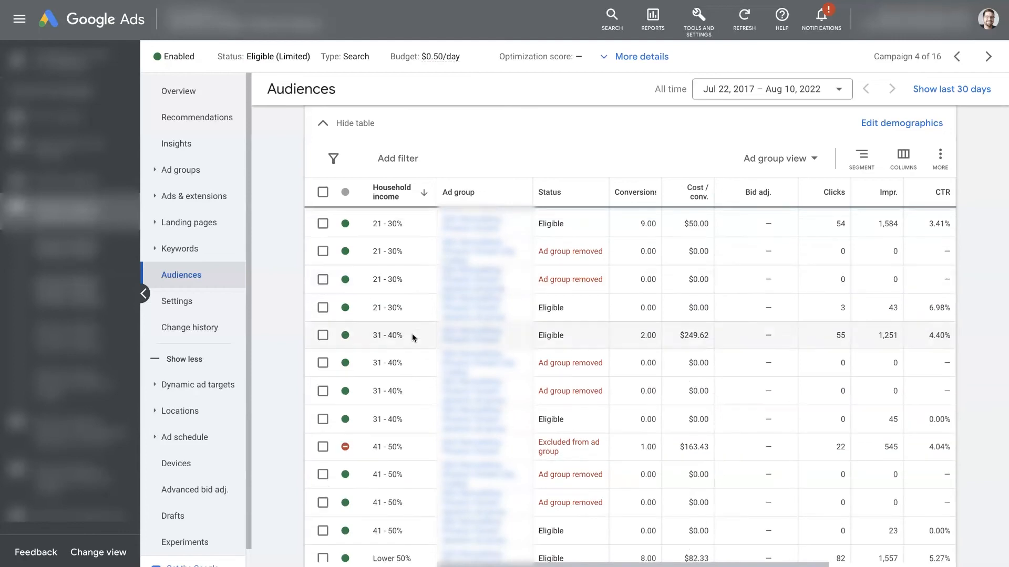
left_click(784, 335)
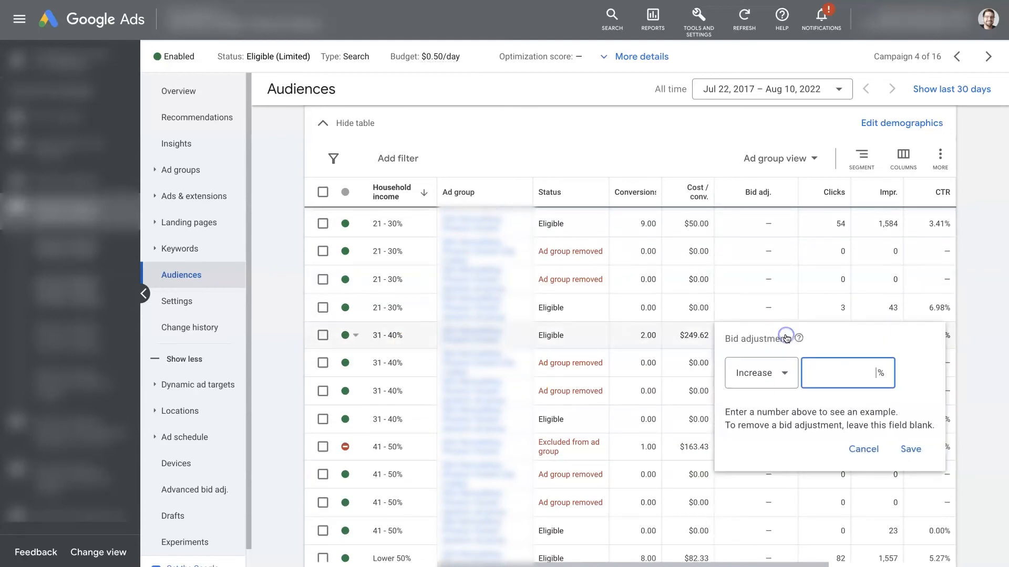
type("50")
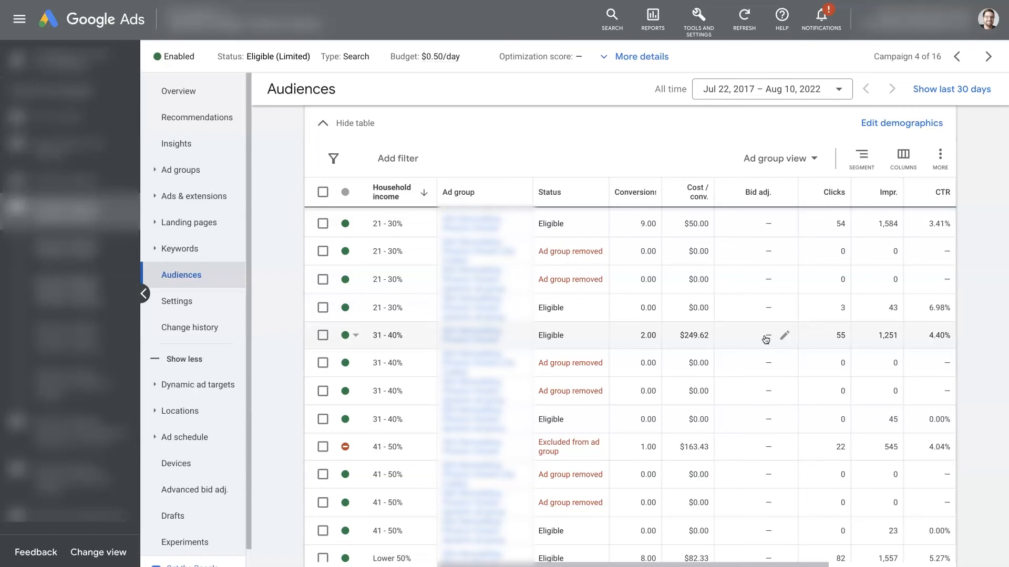
Check the status options of the excluded 41 - 50% row without changing them, and collapse the household income table.
left_click(348, 447)
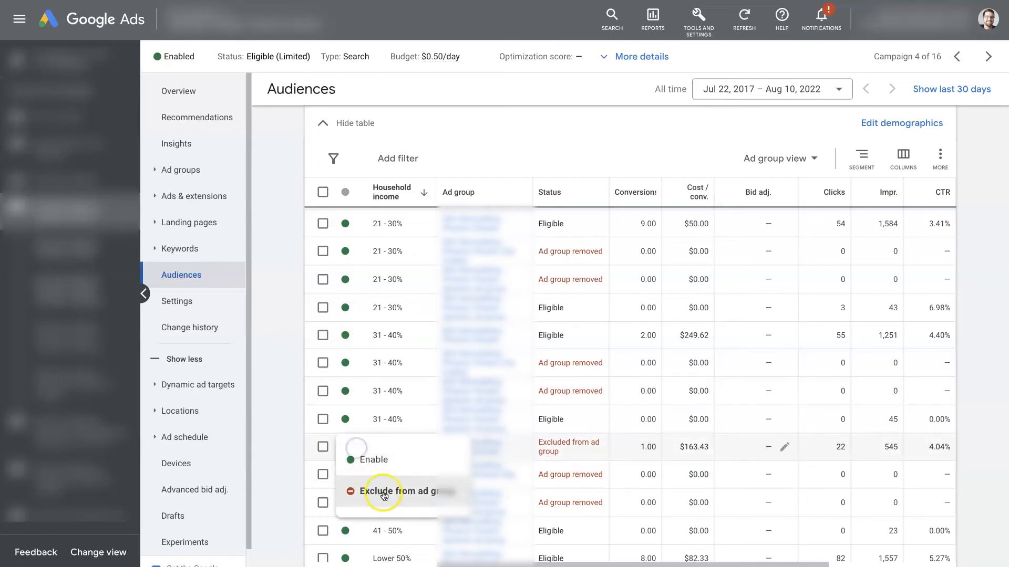
left_click(293, 440)
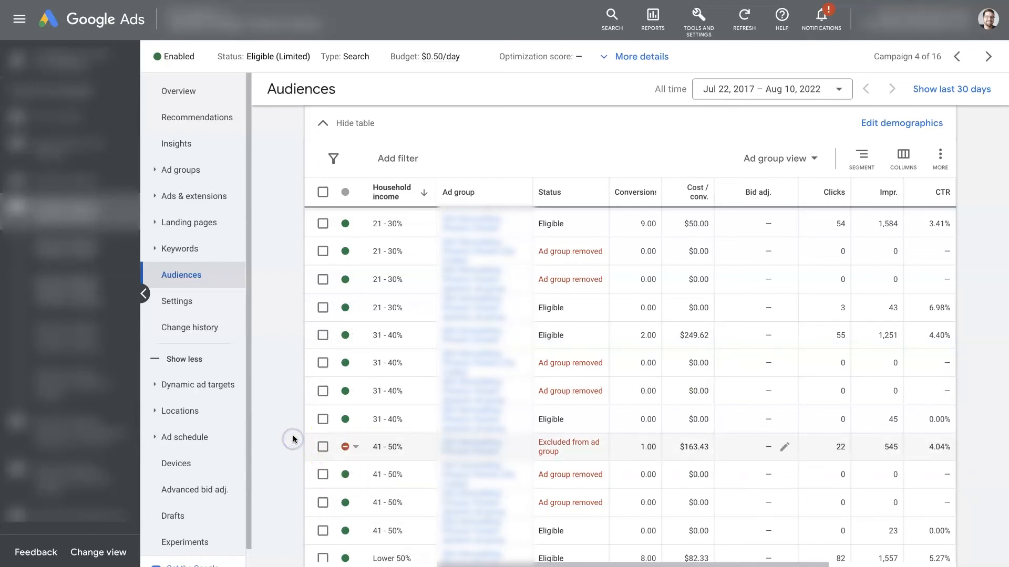
scroll(293, 440, "up", 10)
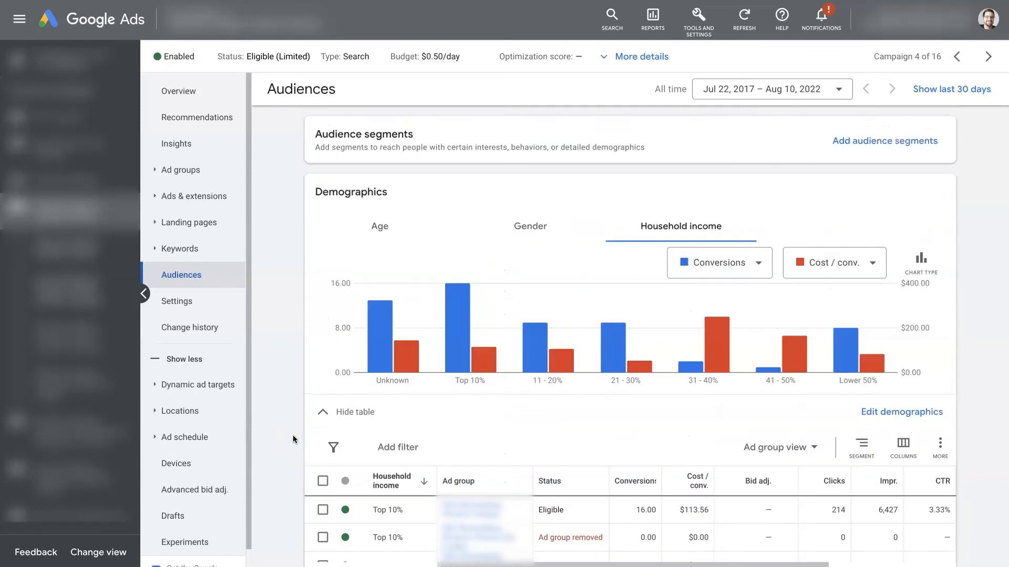
left_click(325, 413)
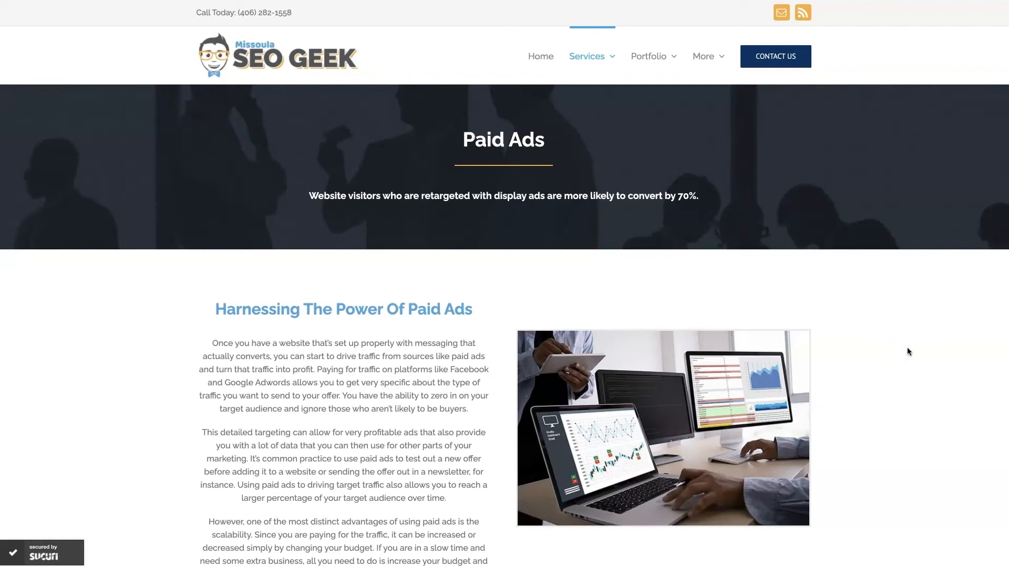
scroll(893, 388, "down", 20)
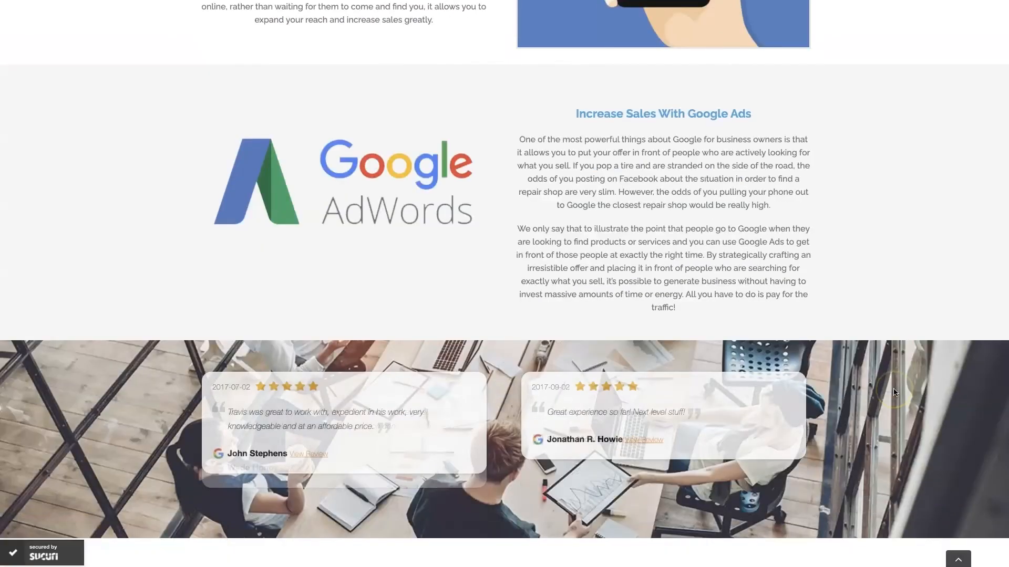
scroll(895, 391, "down", 1)
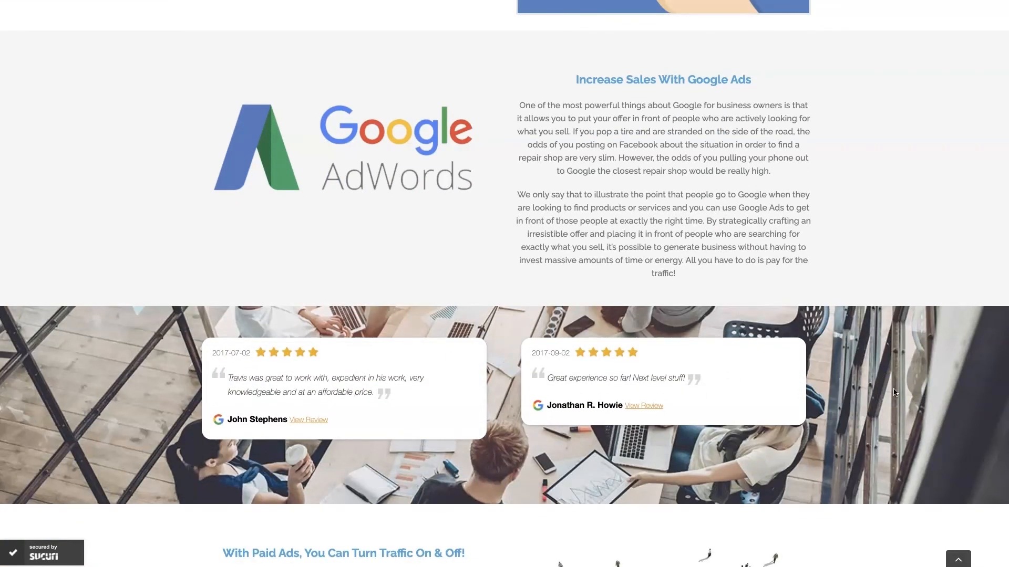
scroll(894, 392, "up", 1)
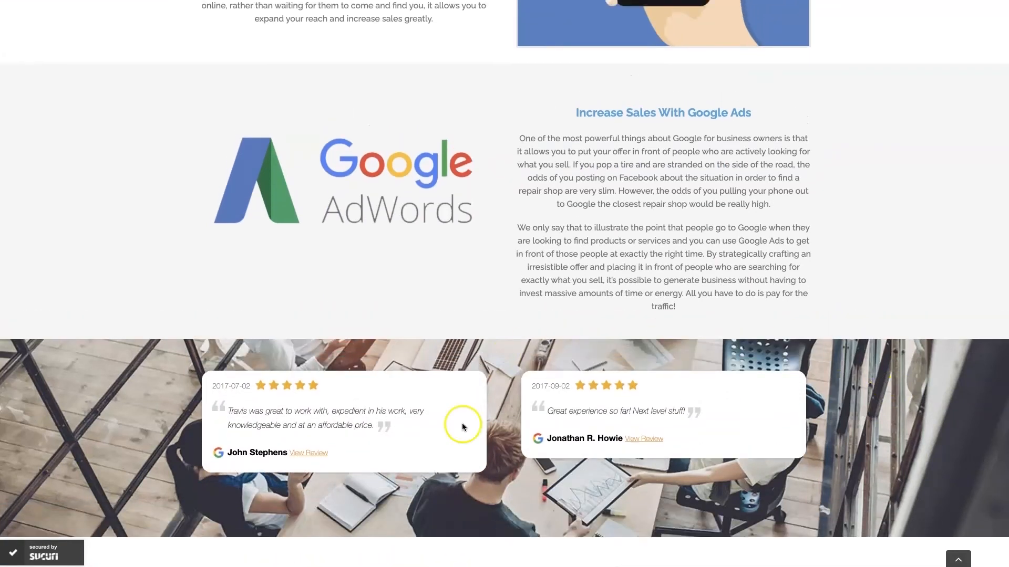